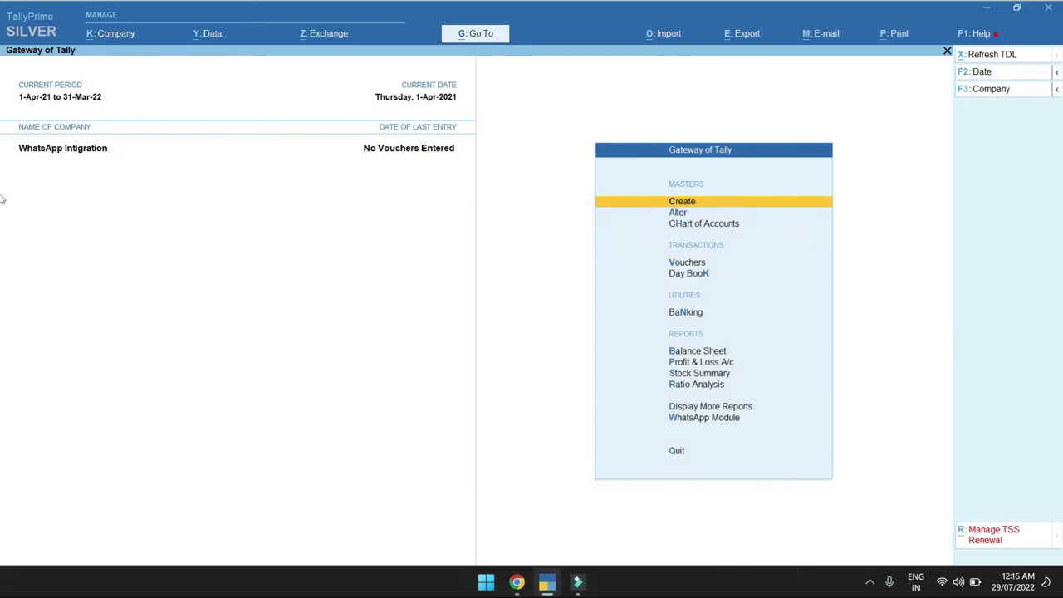
Open TDL management and review the locally configured TDL files, leaving their configuration unchanged.
click(981, 35)
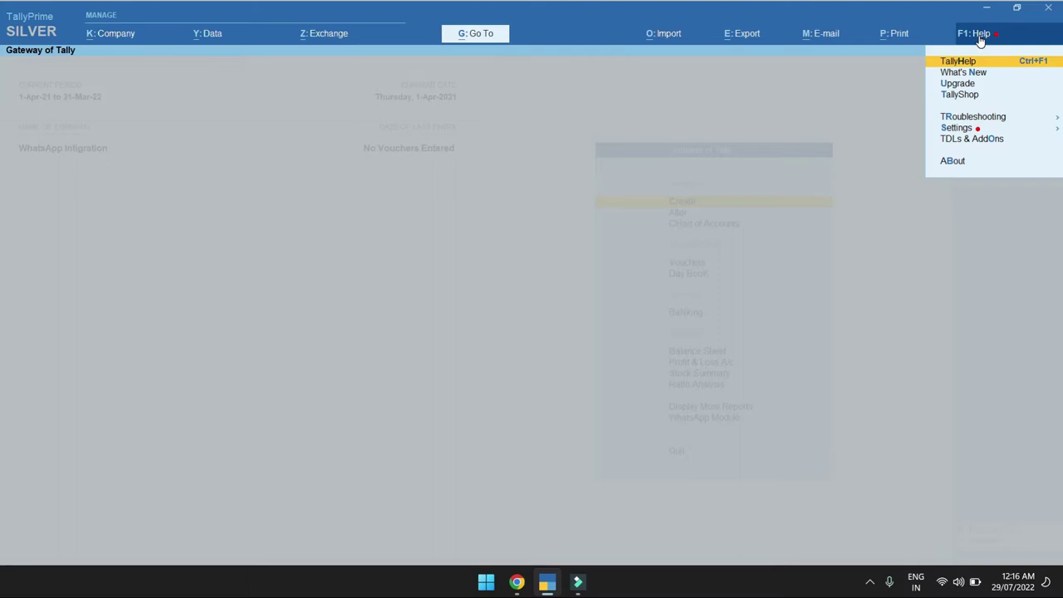
click(978, 142)
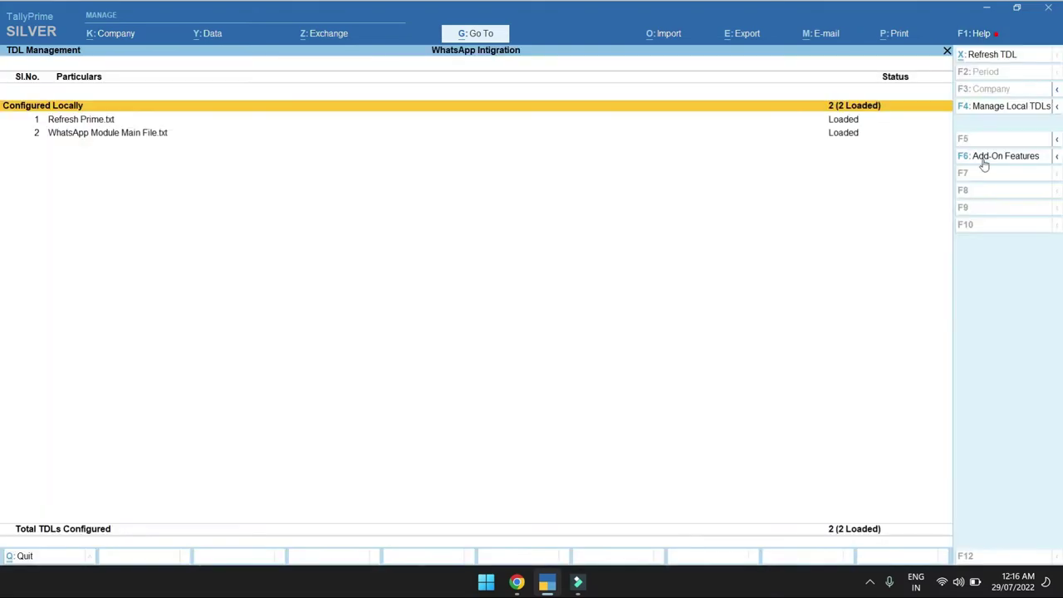
click(993, 108)
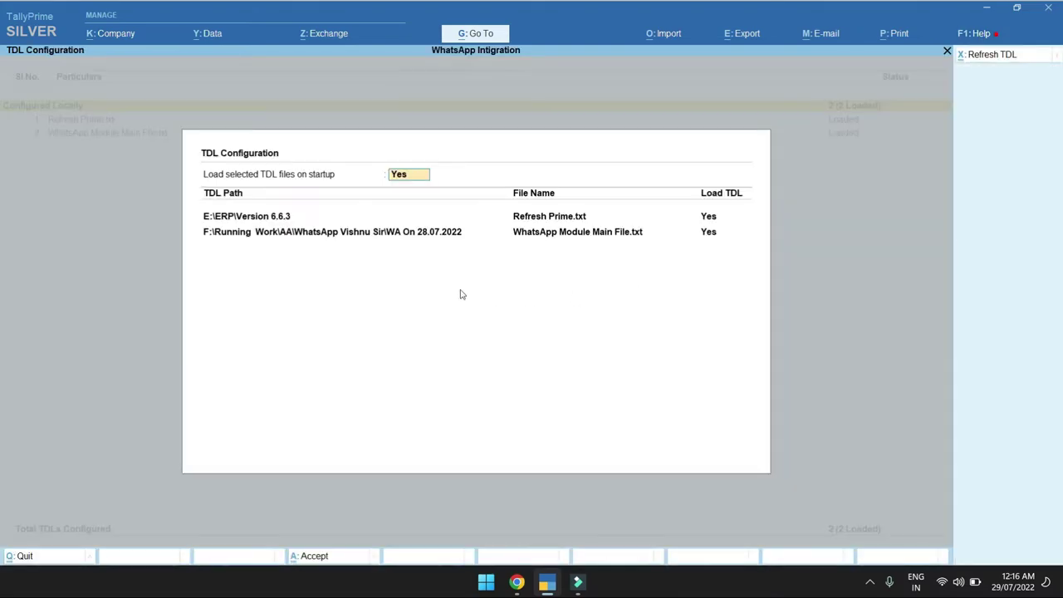
click(549, 222)
key(Escape)
key(Escape)
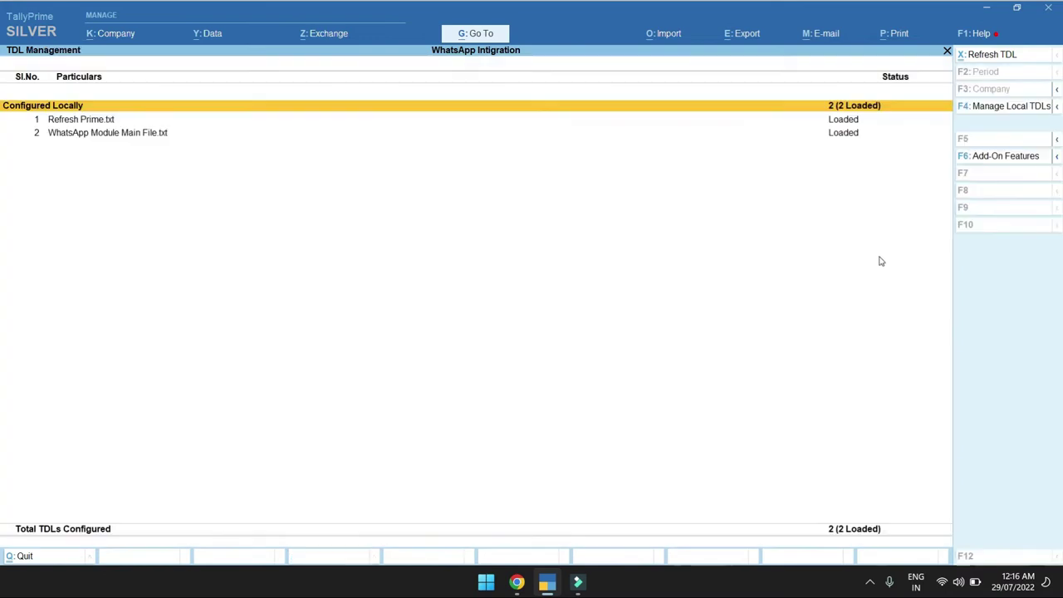
Open the WhatsApp Module Configuration with Enable WhatsApp Module kept at Yes, and show its setting path fields.
click(1005, 158)
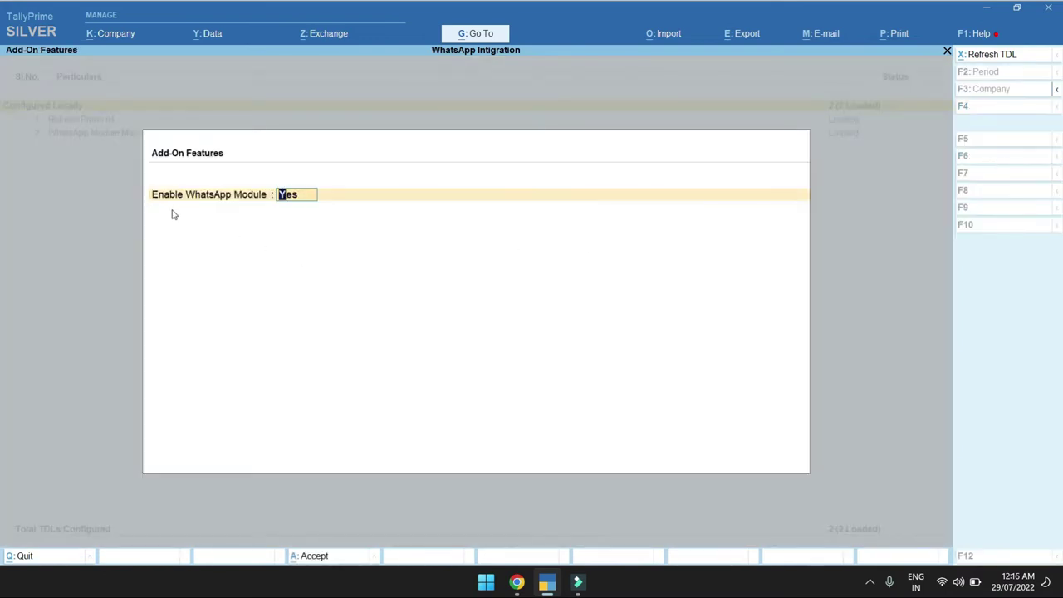
key(Return)
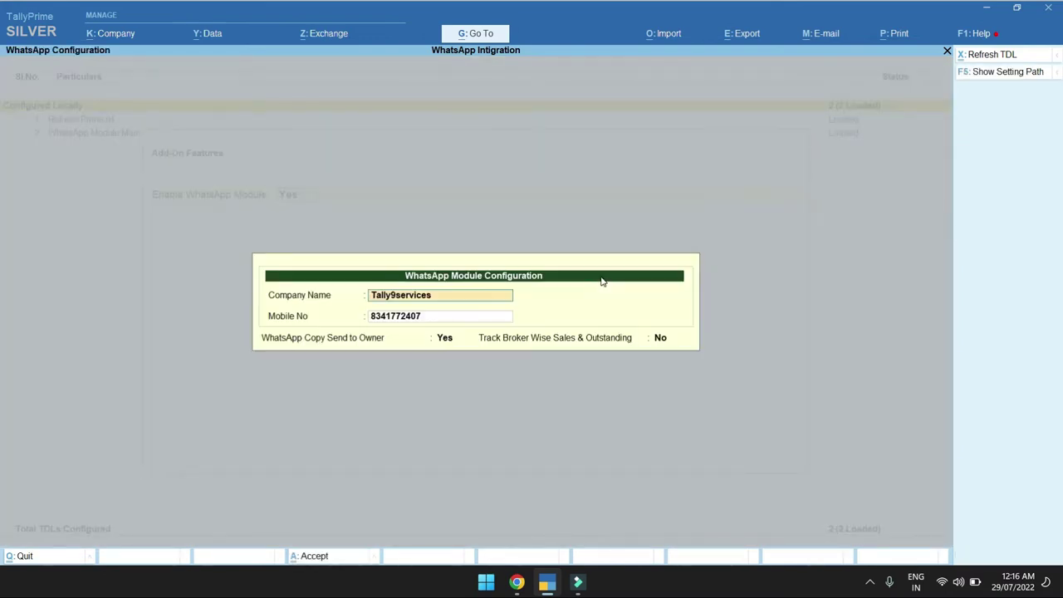
click(991, 77)
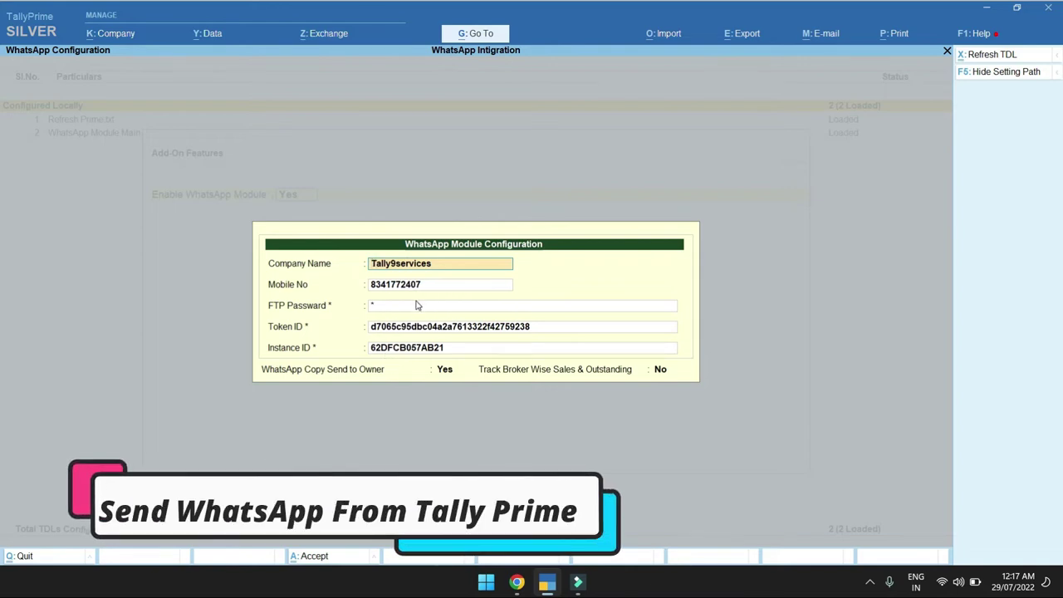
Set Track Broker Wise Sales & Outstanding to Yes, accept the WhatsApp module configuration and return to the Gateway of Tally.
click(273, 371)
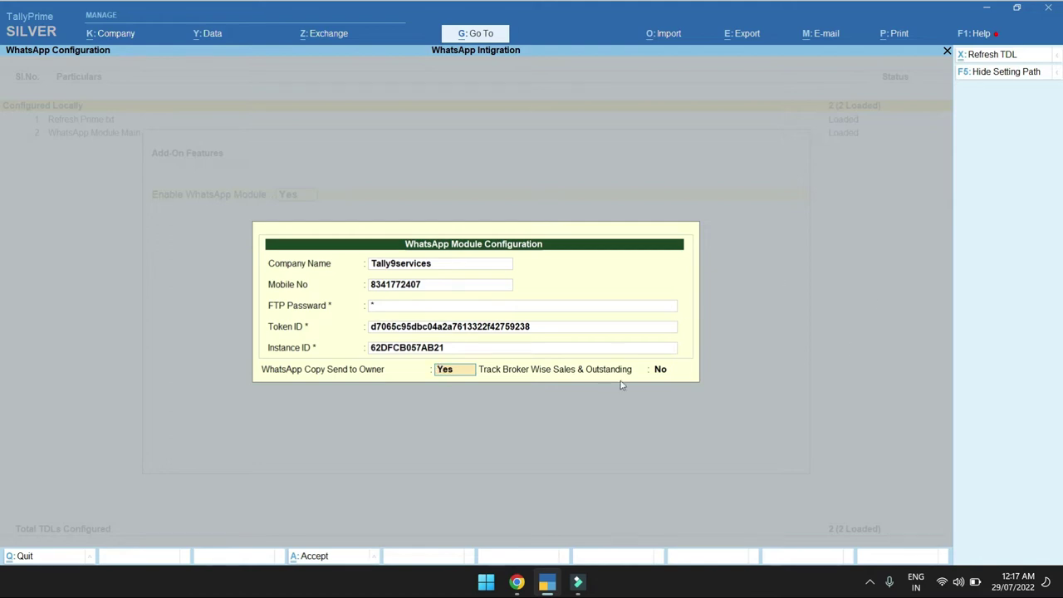
click(666, 371)
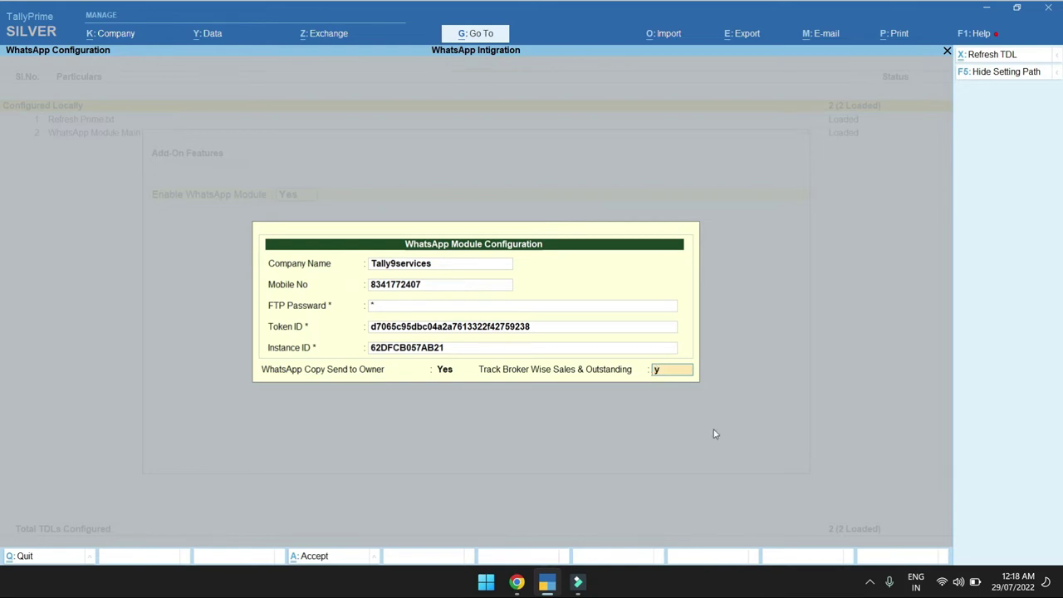
key(Return)
key(Return)
key(Escape)
key(Escape)
key(n)
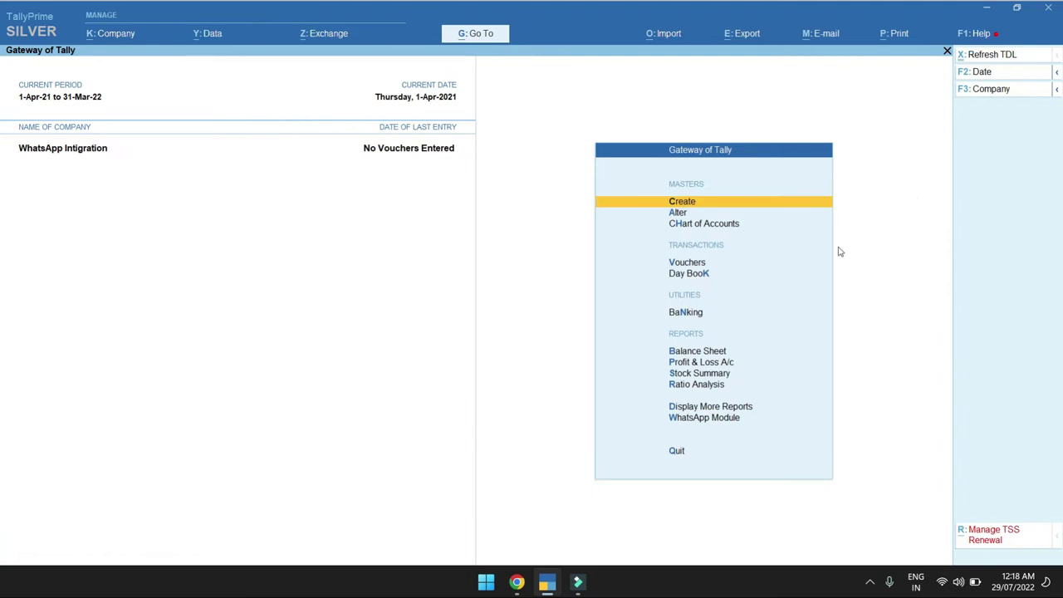
Open the Sales voucher type for alteration.
key(Down)
key(Return)
key(Down)
key(Down)
key(Down)
key(Return)
text(Sa)
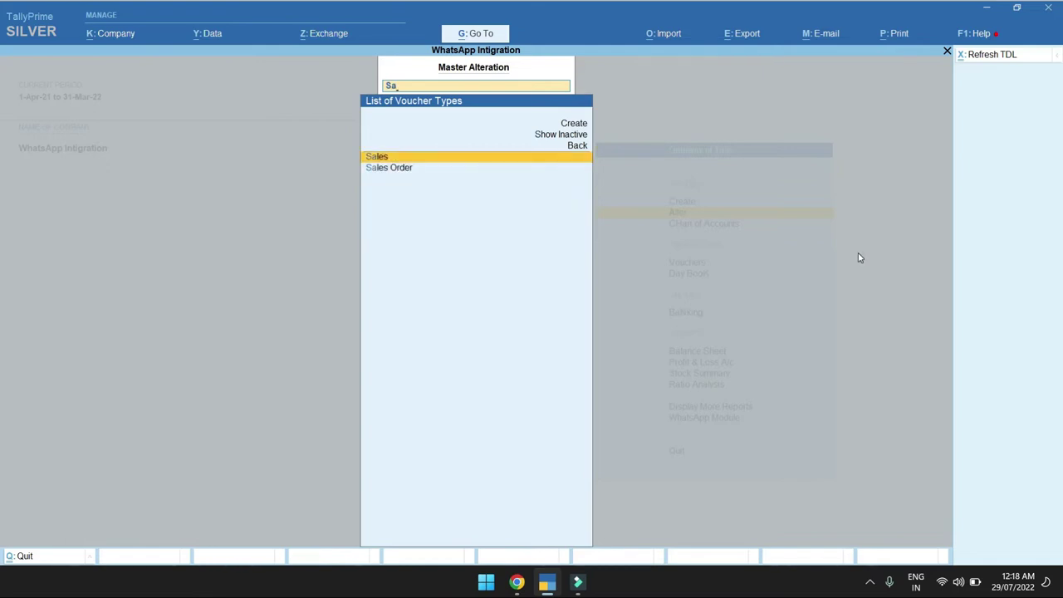
key(Return)
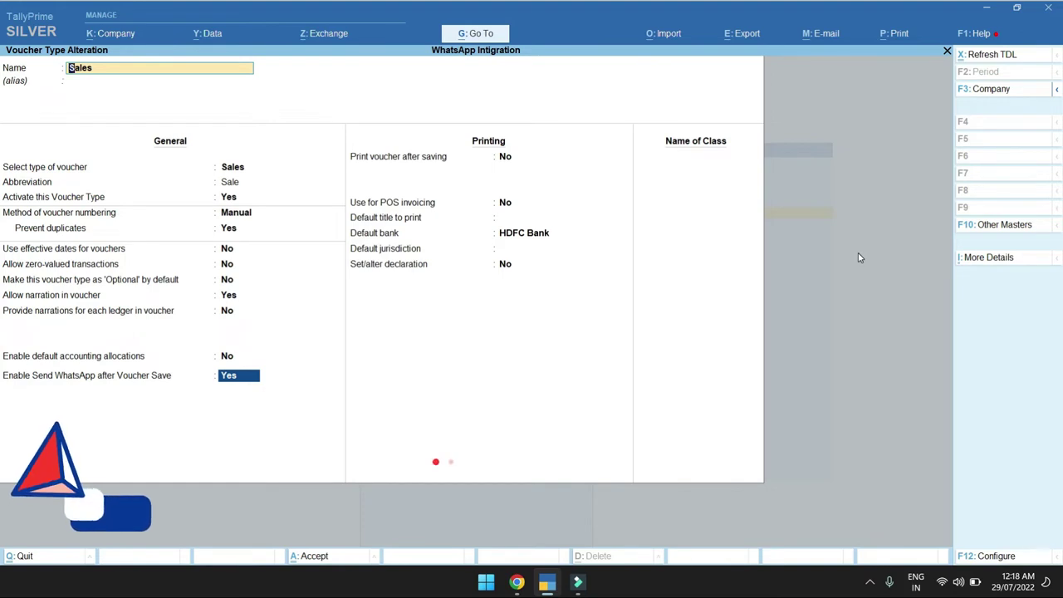
Keep Enable Send WhatsApp after Voucher Save at Yes for the Sales voucher type and open its WhatsApp configuration.
key(Return)
key(Return)
key(Return)
key(Return)
key(Return)
key(Return)
key(Return)
key(Return)
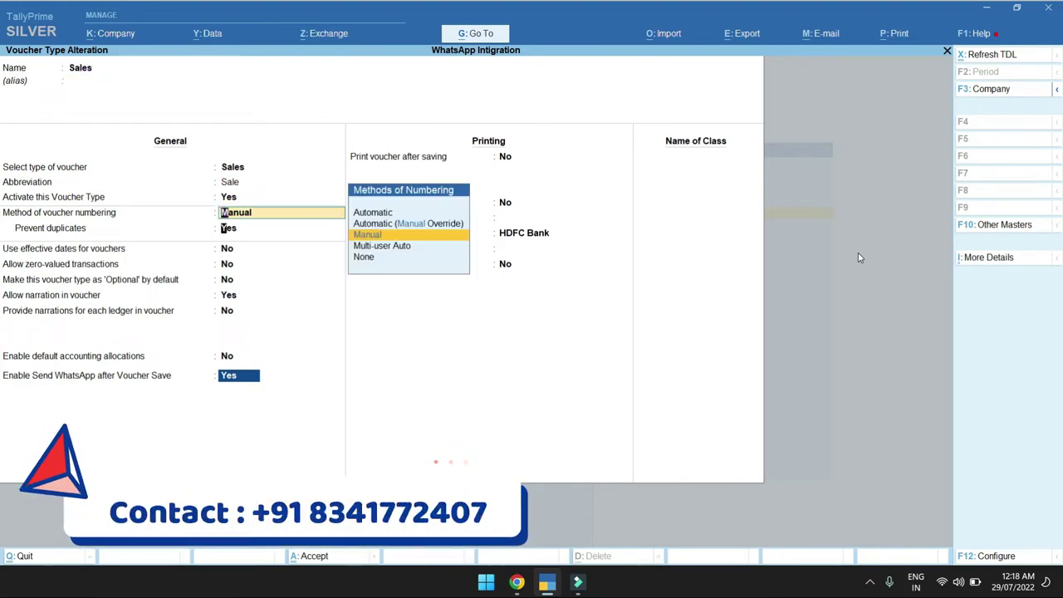
key(Return)
key(Return)
key(Return)
key(Return)
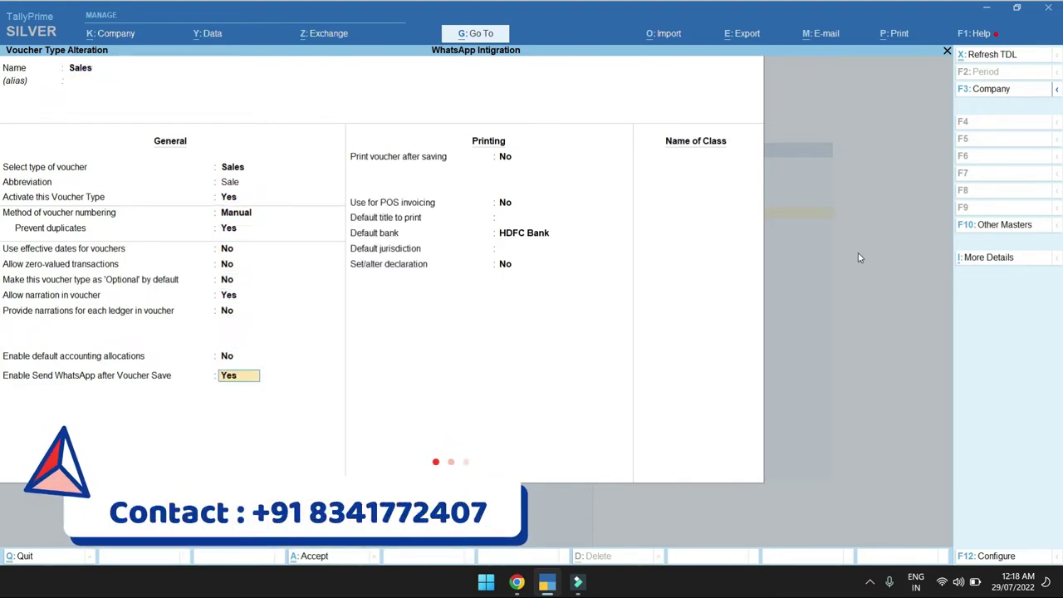
key(Return)
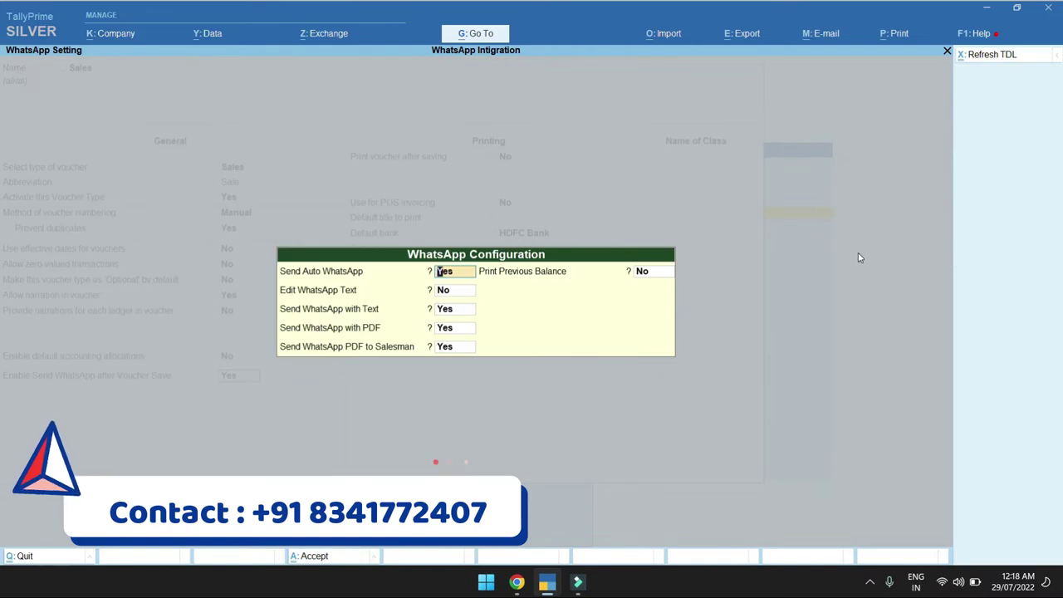
Keep Send Auto WhatsApp at Yes, Edit WhatsApp Text at No and Send WhatsApp with Text at Yes, accepting the Sales message template as is.
key(Return)
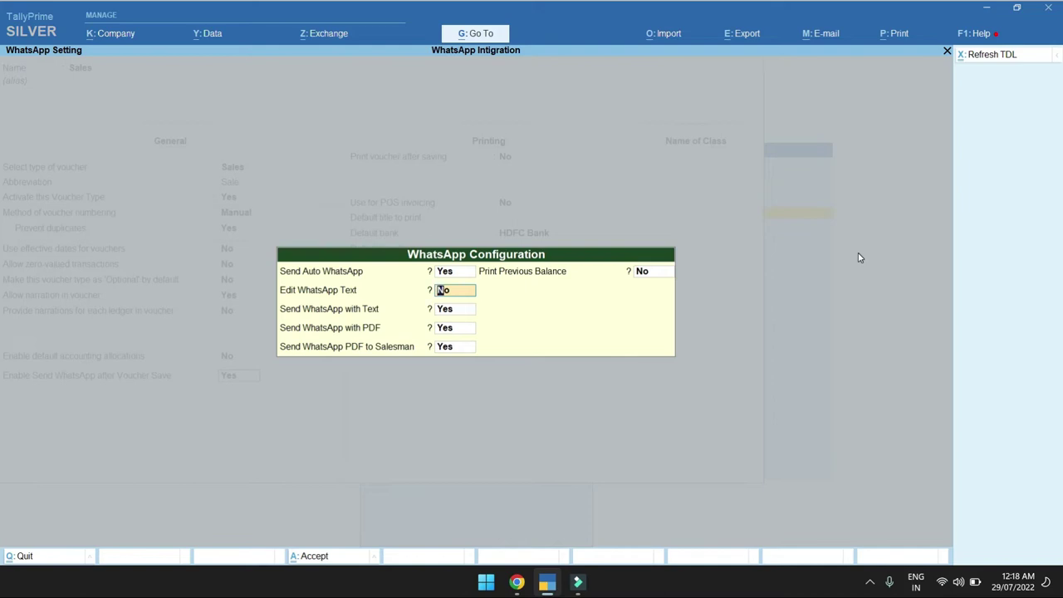
key(Return)
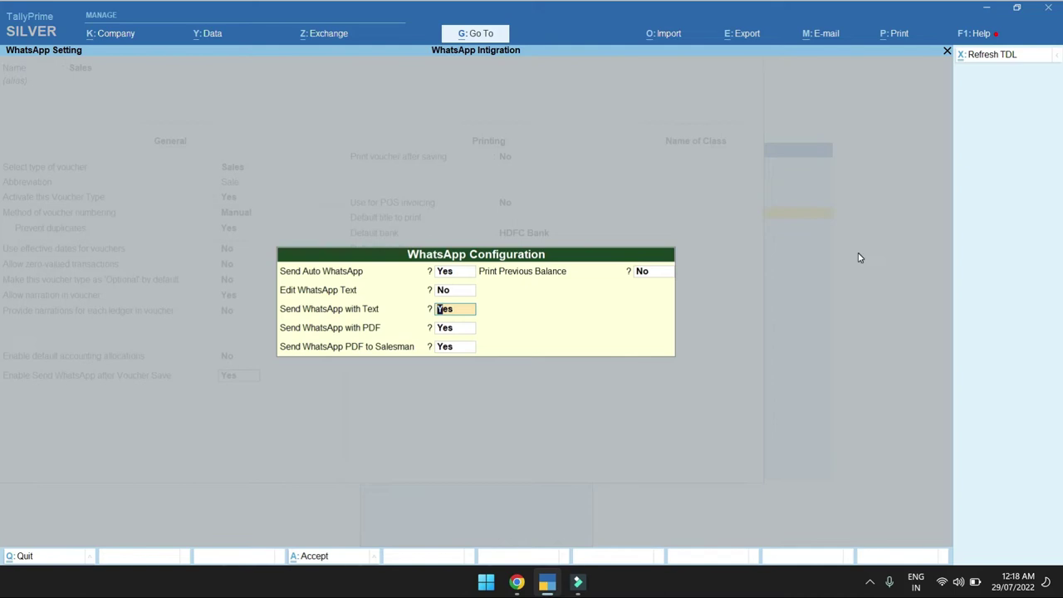
key(Return)
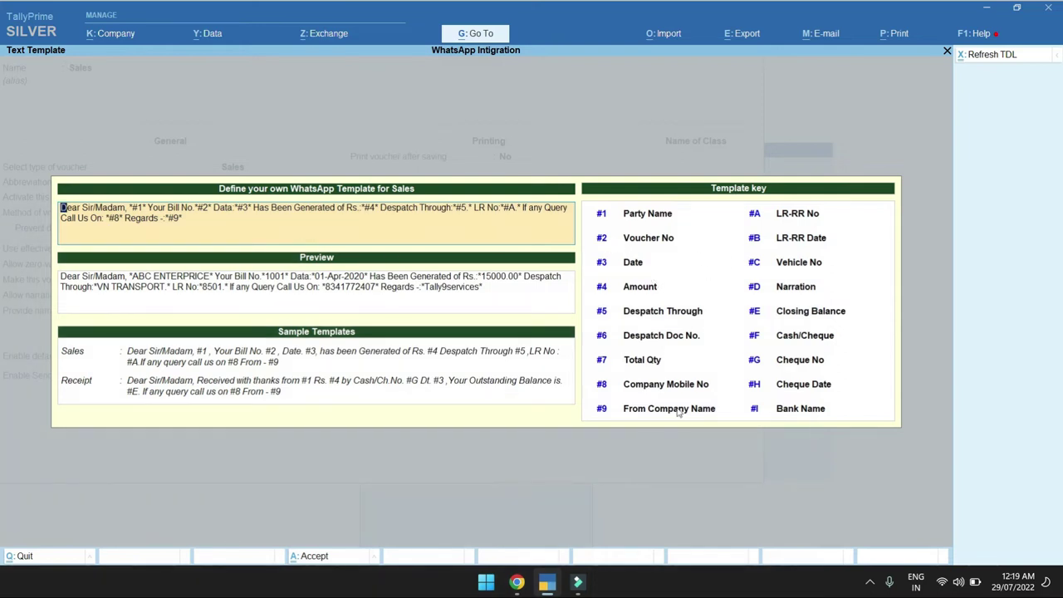
key(Return)
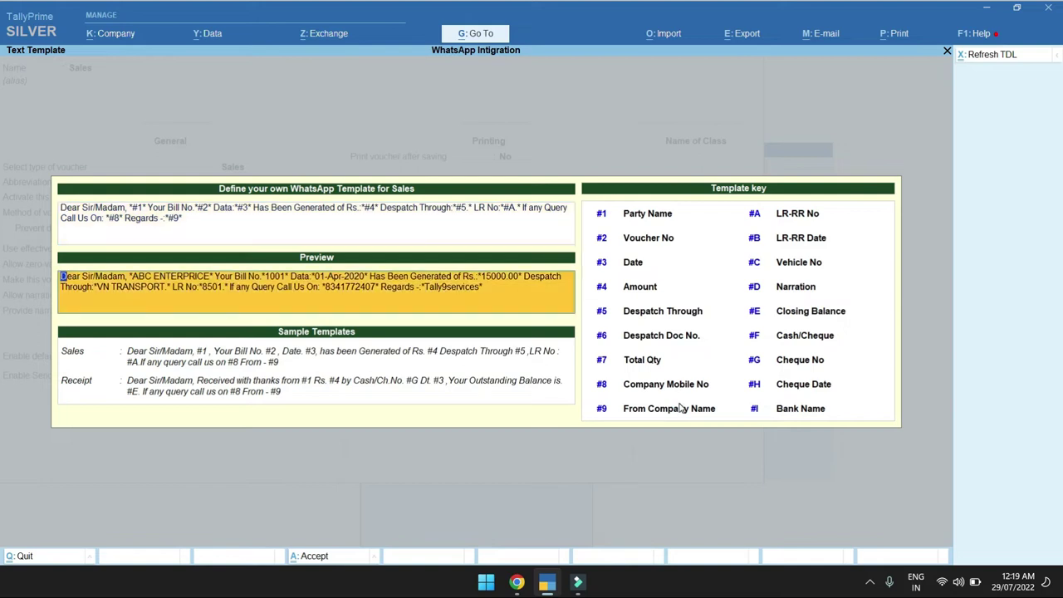
key(BackSpace)
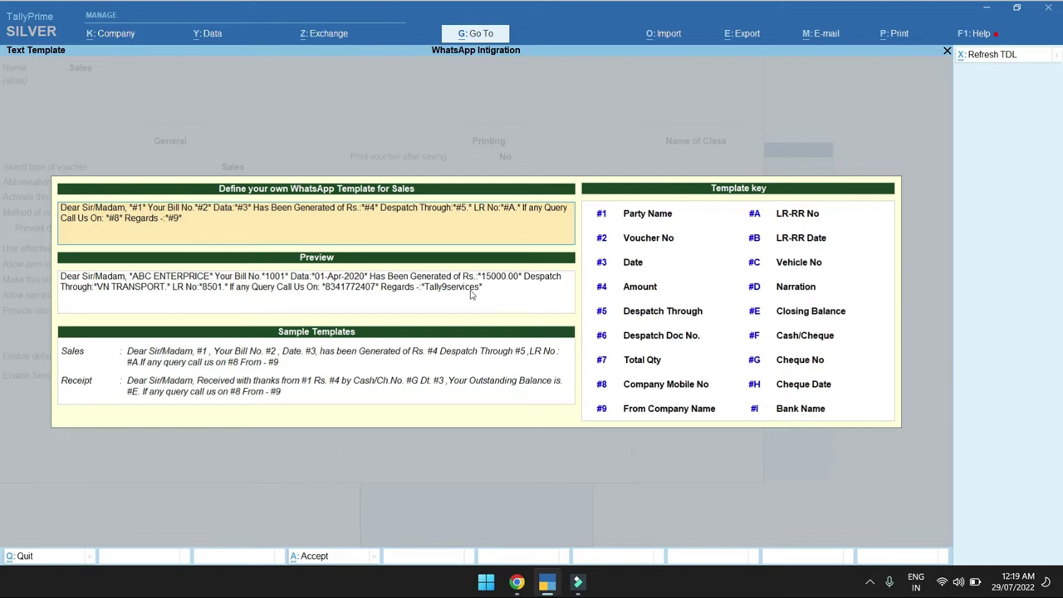
key(Return)
key(Return)
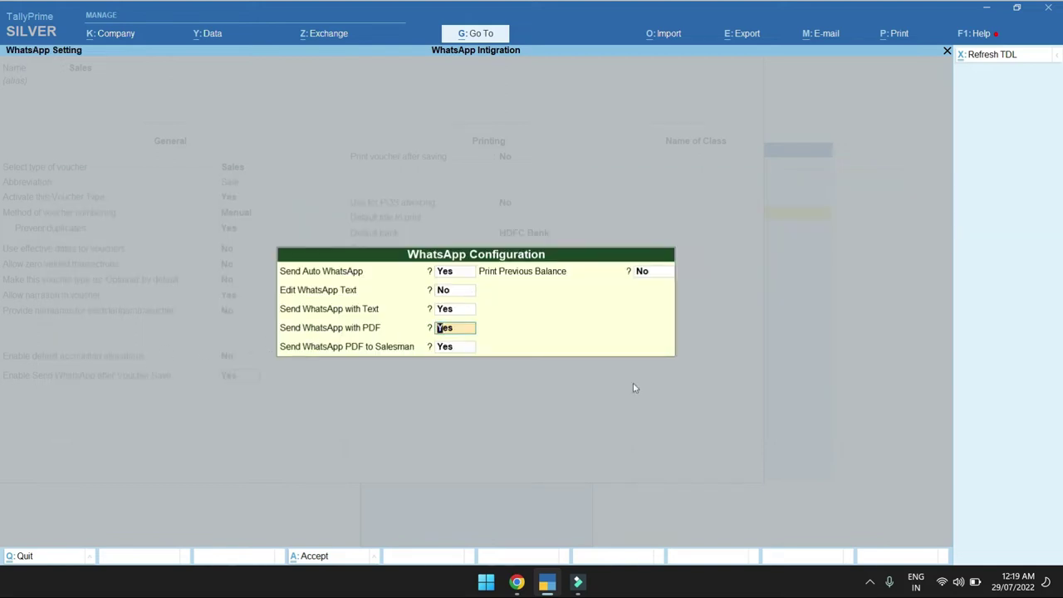
Keep both WhatsApp PDF options at Yes, set Print Previous Balance to Yes and choose Left for Previous Balance.
key(Return)
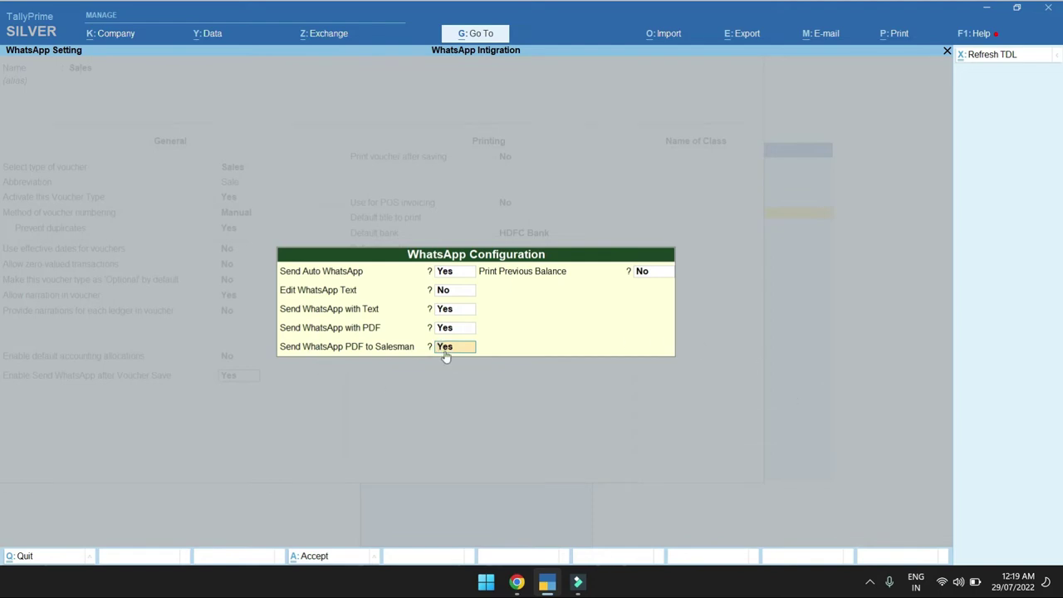
key(Return)
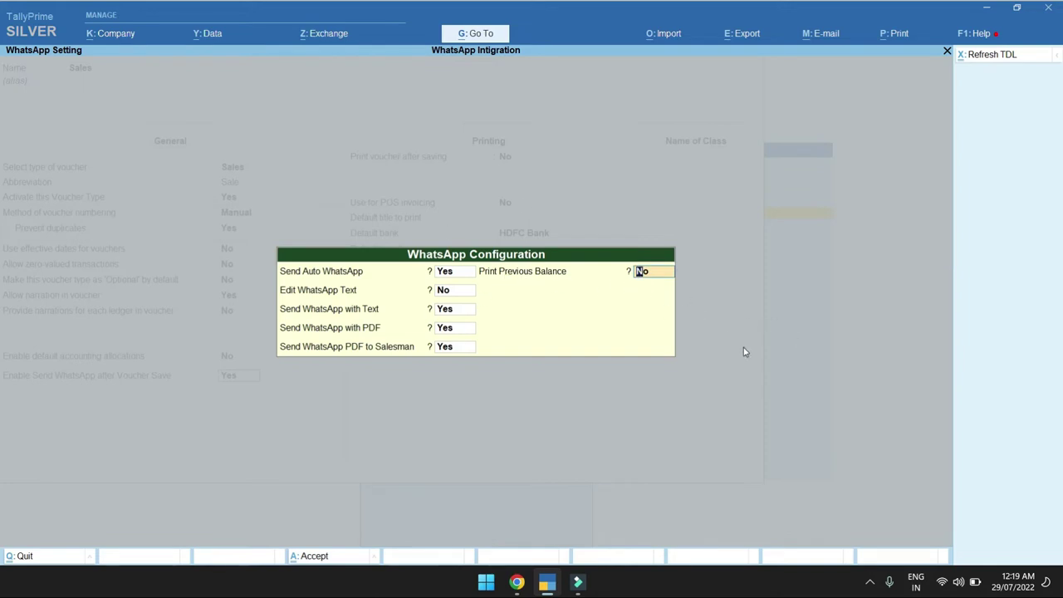
text(y)
key(Return)
key(Down)
key(Up)
key(Down)
key(Up)
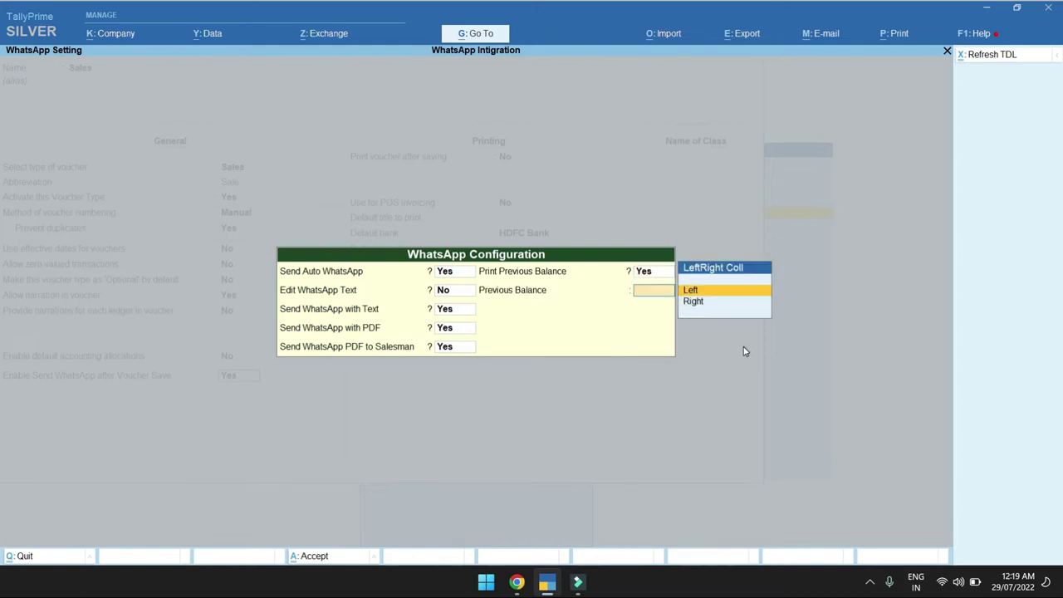
key(Return)
Accept the remaining Sales voucher type settings unchanged and save the voucher type.
key(Return)
key(Return)
key(Return)
key(Return)
key(Return)
key(Return)
key(Return)
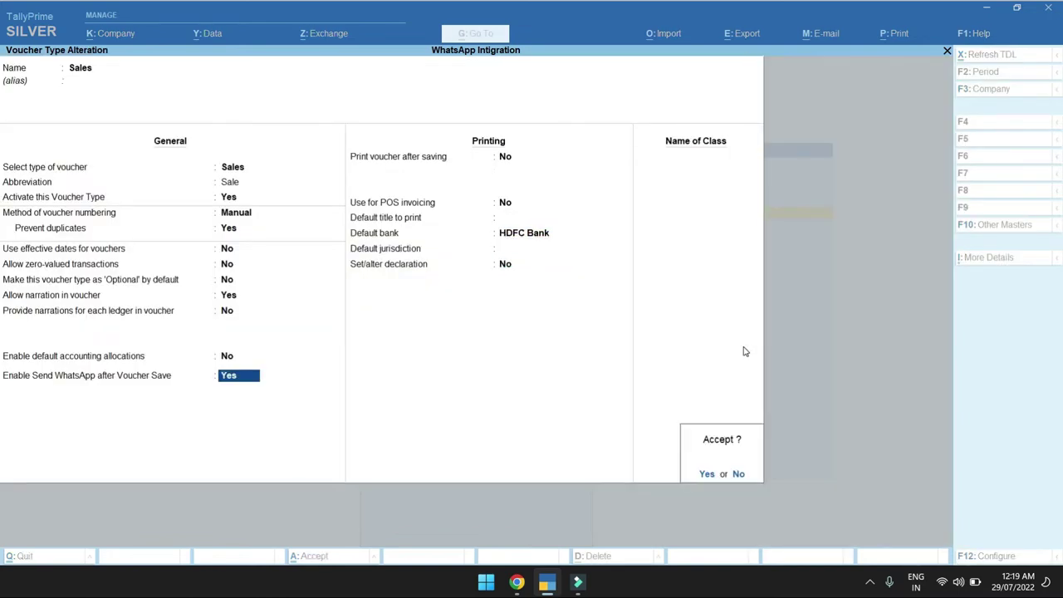
key(Return)
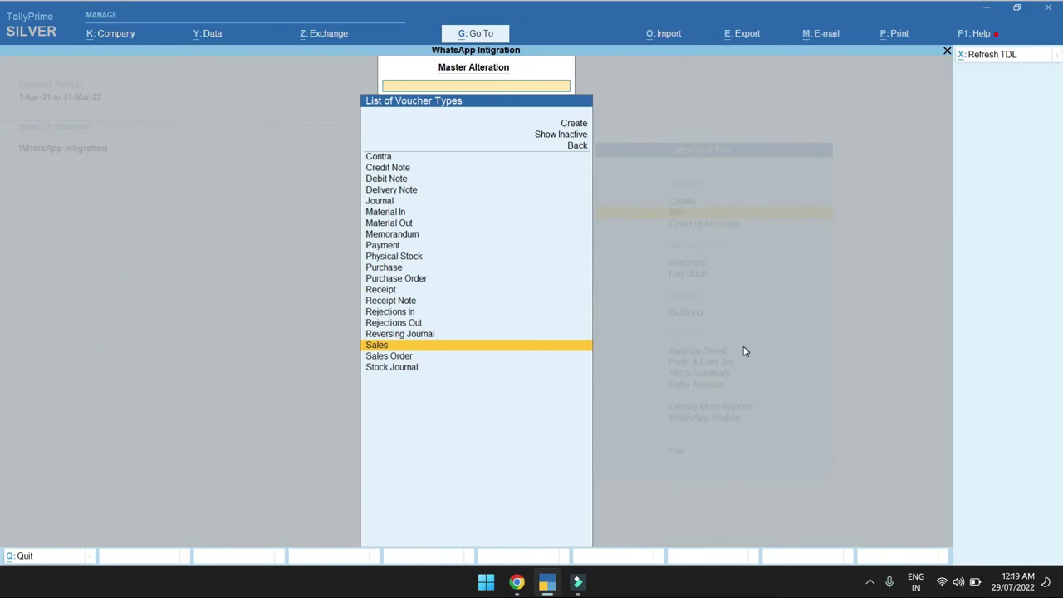
Open the Receipt voucher type for alteration and bring up its WhatsApp configuration with Enable Send WhatsApp after Voucher Save kept at Yes.
text(Re)
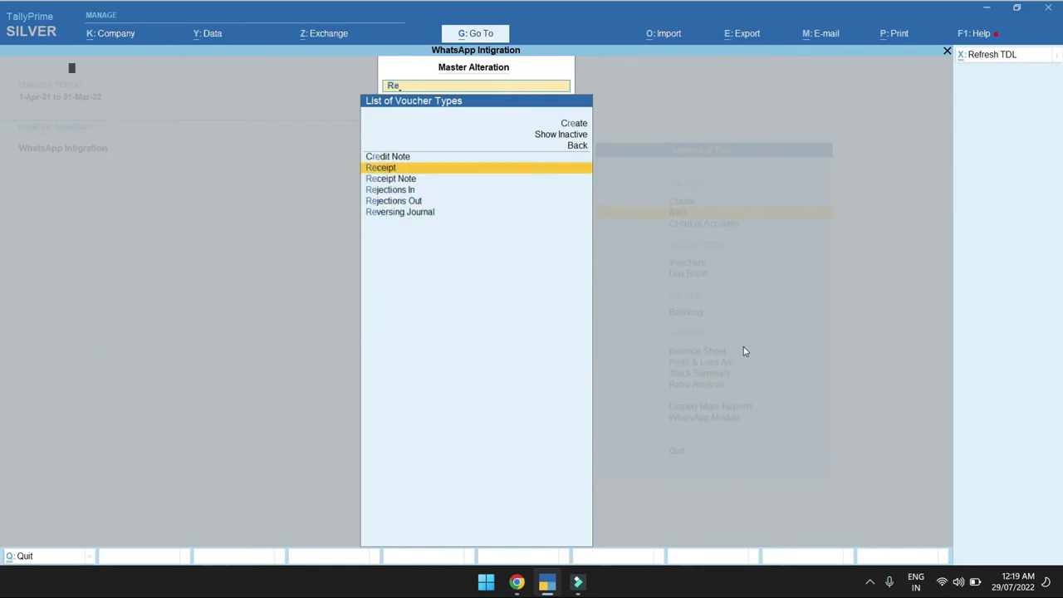
key(Return)
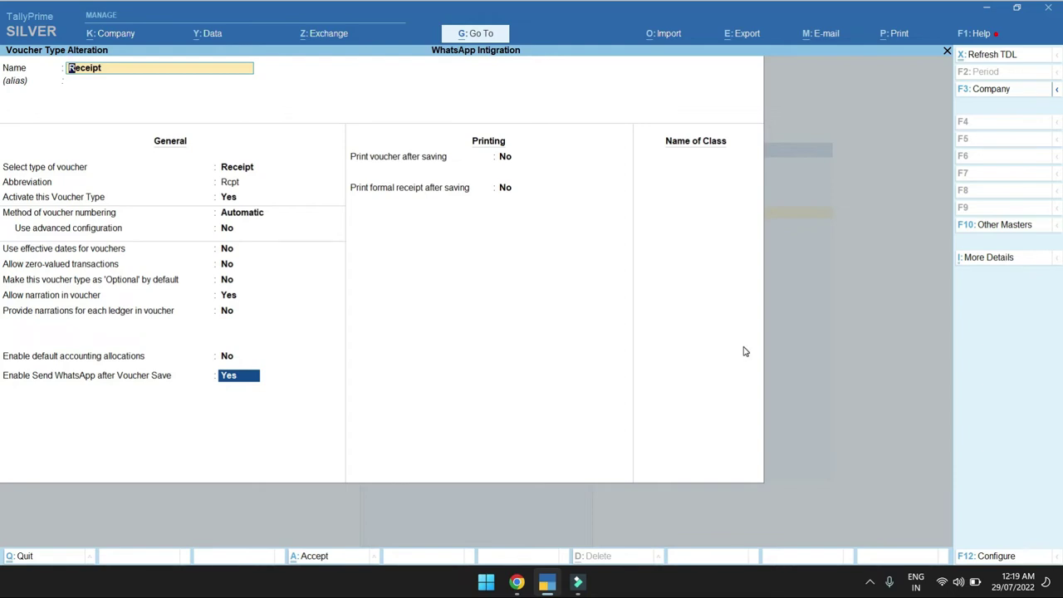
key(Return)
key(Return)
key(Return)
key(Return)
key(Return)
key(Return)
key(Return)
key(Return)
key(Return)
key(Return)
key(Return)
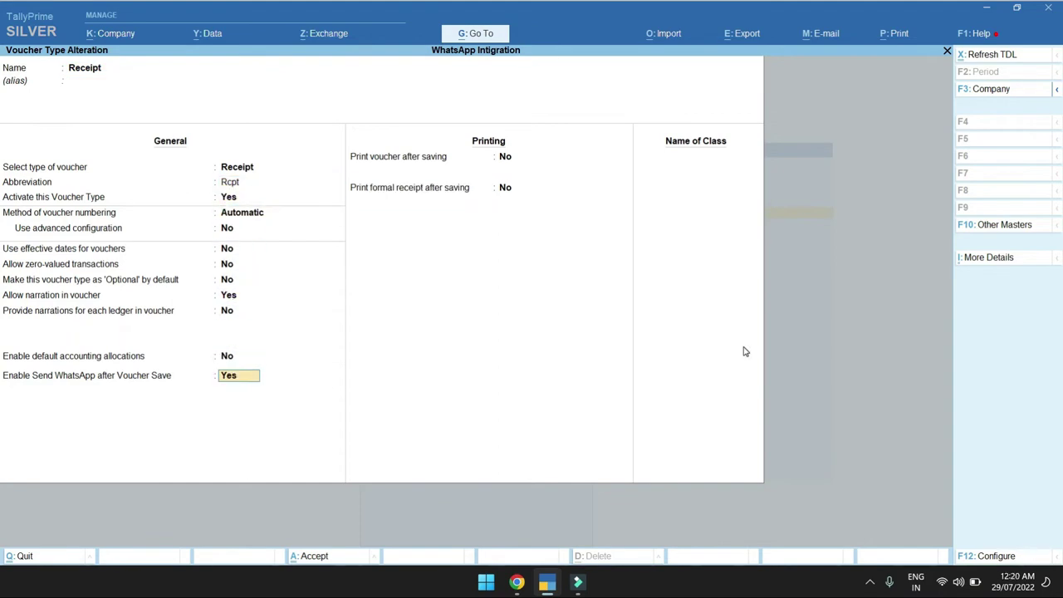
key(Return)
Keep Send Auto WhatsApp at Yes, Edit WhatsApp Text at No and Send WhatsApp with Text at Yes, accepting the Receipt message template as is.
key(Return)
key(Return)
key(Return)
key(Return)
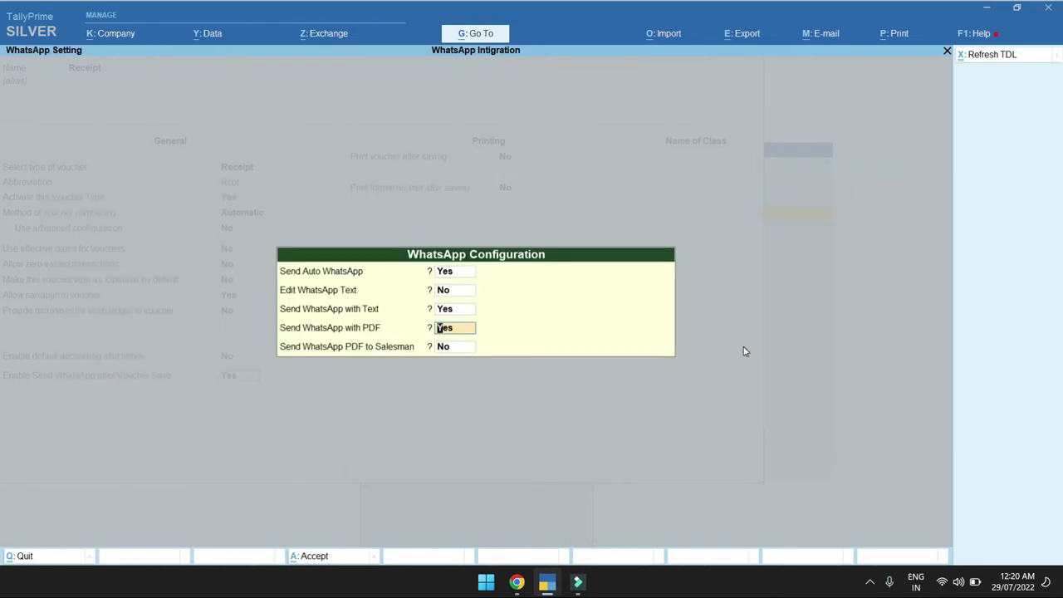
key(Up)
key(Return)
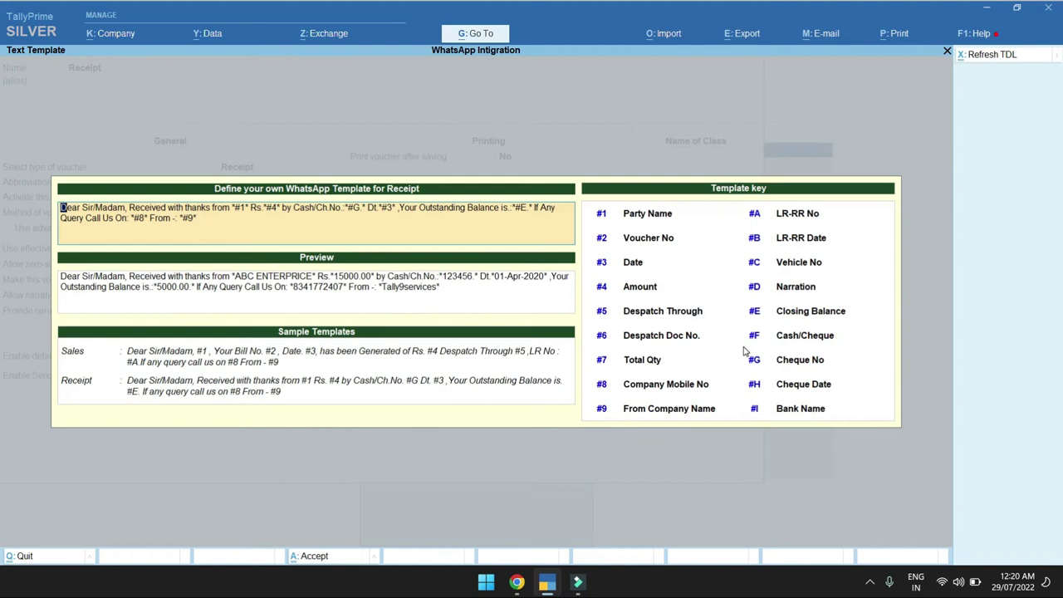
key(Return)
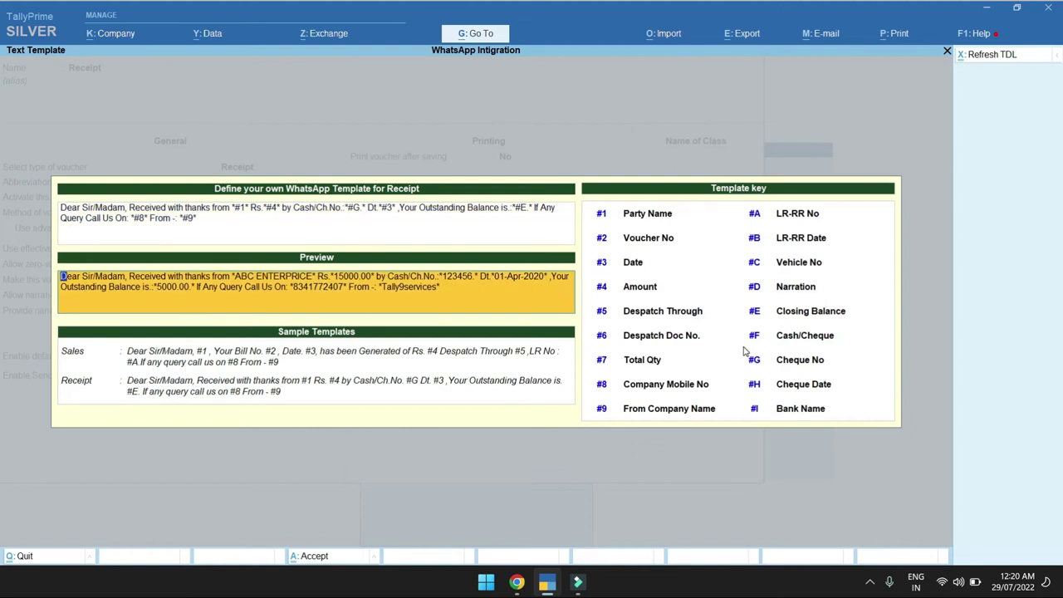
key(Return)
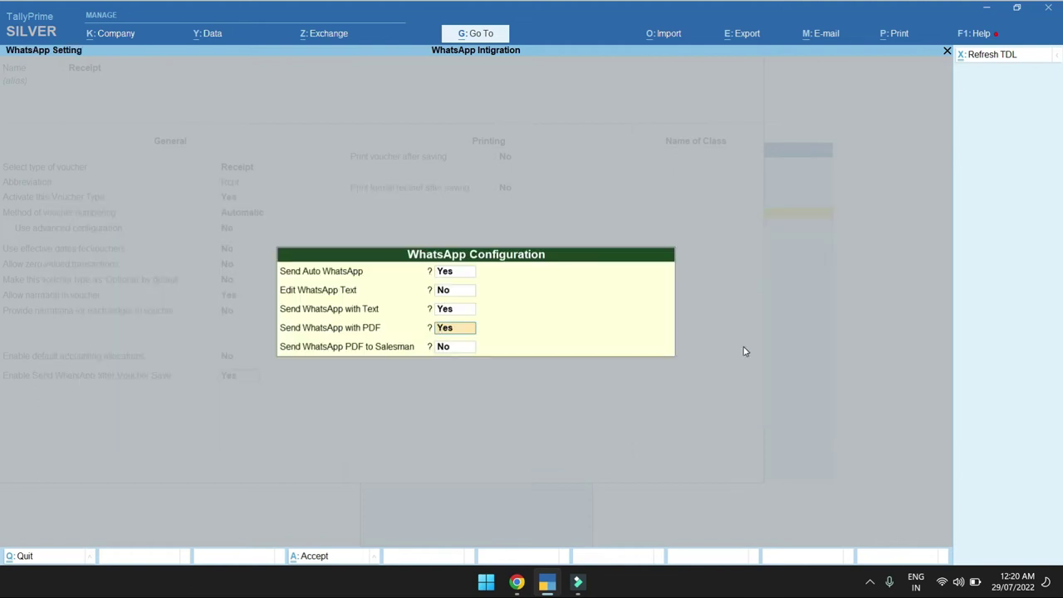
Keep Send WhatsApp with PDF at Yes and WhatsApp PDF to Salesman at No, accept the Receipt voucher type and return to the Gateway.
key(Return)
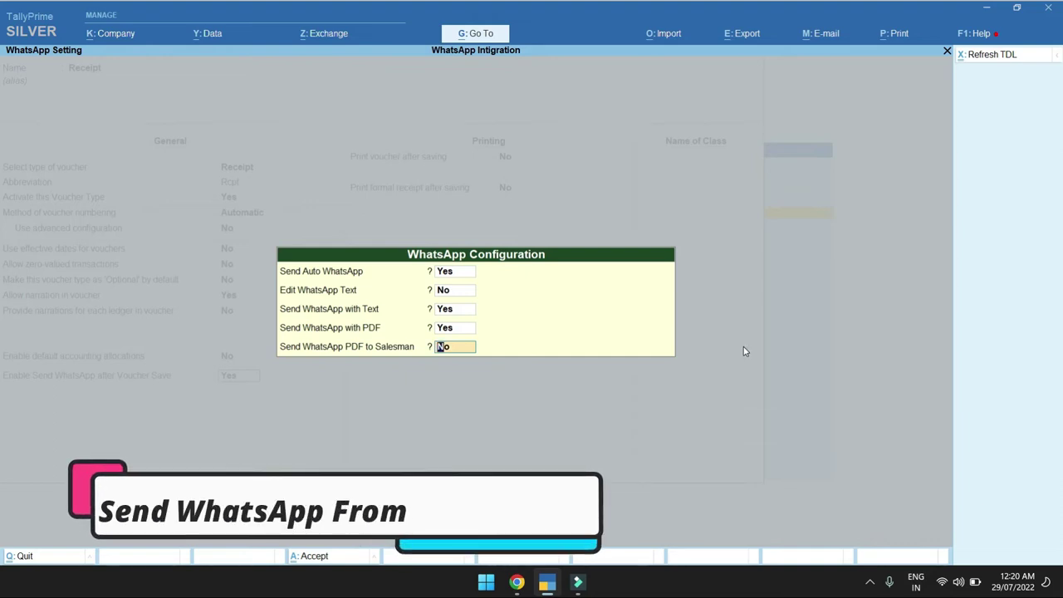
text(y)
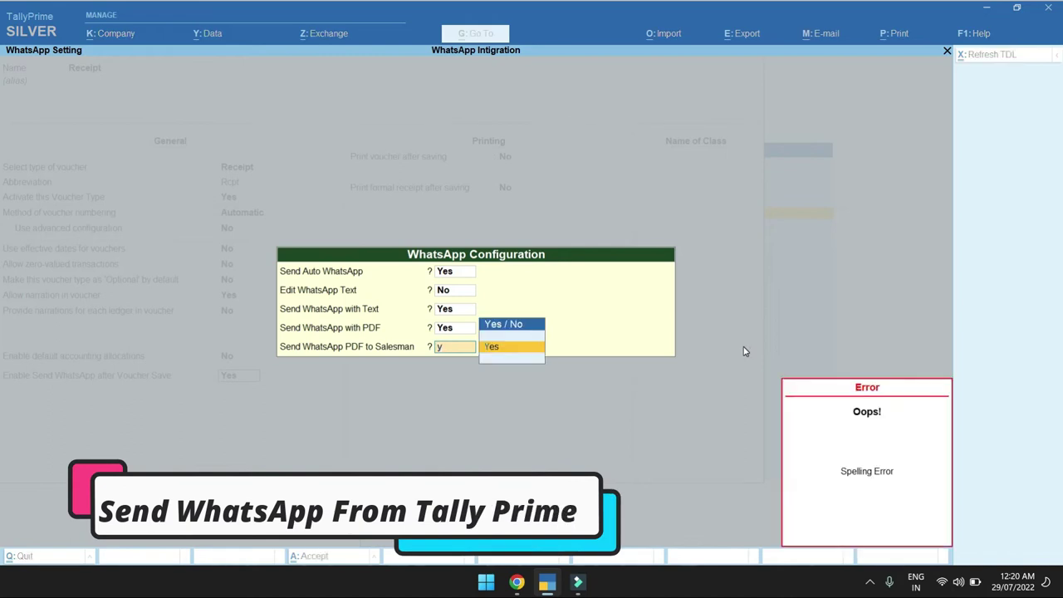
text(es)
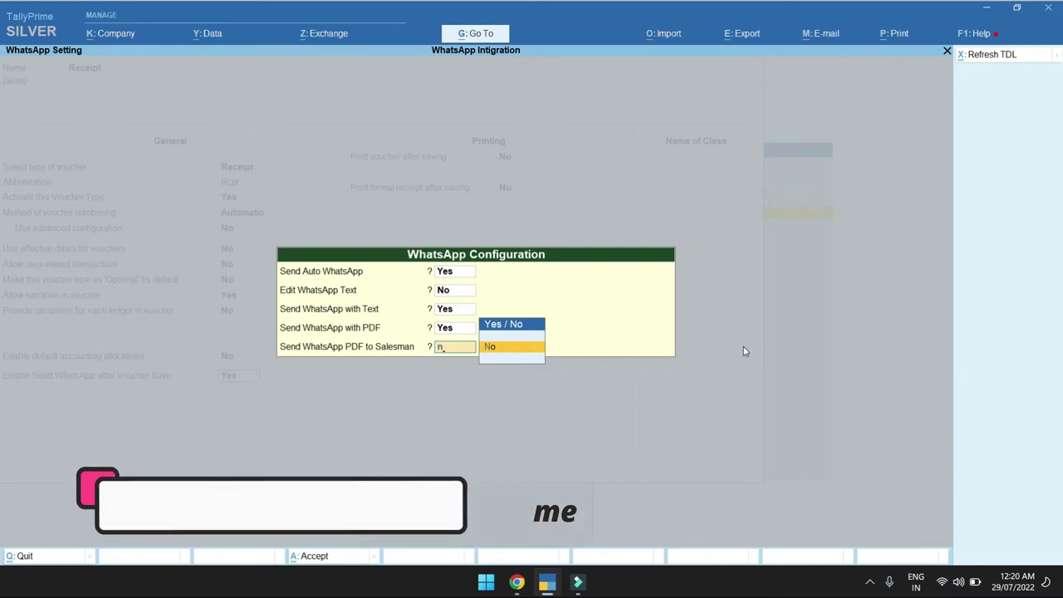
key(Return)
key(Return)
key(Return)
key(Return)
key(Return)
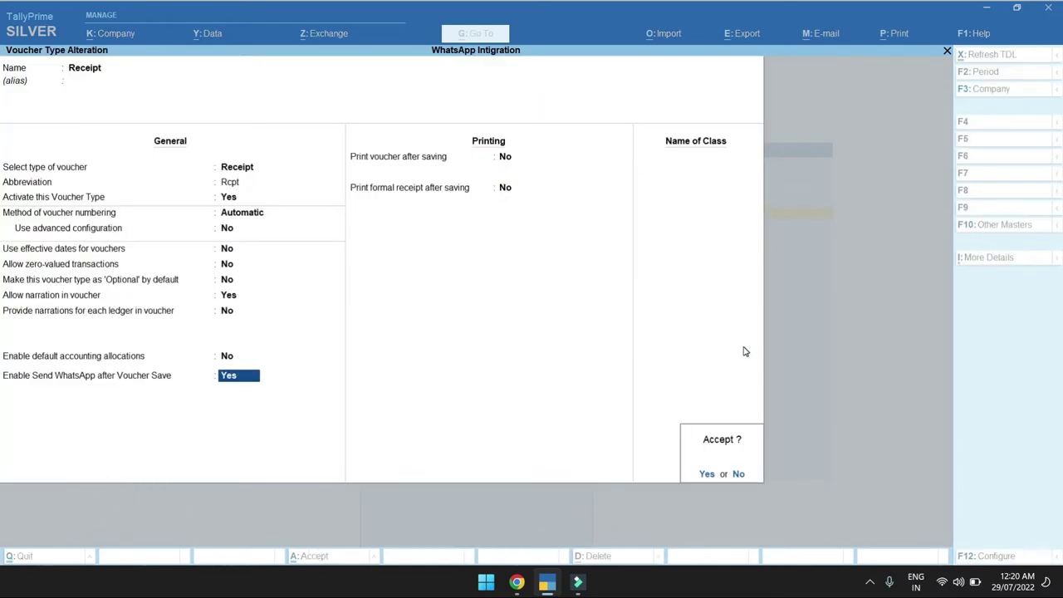
key(Escape)
key(Escape)
key(Escape)
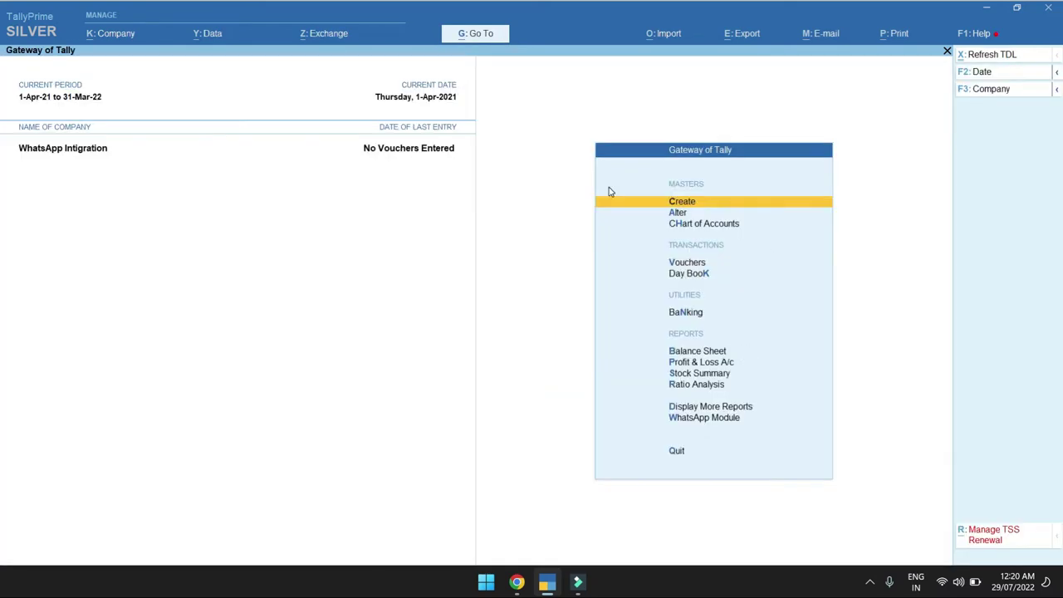
Switch to Chrome to check the WhatsApp Web chat list, and return to TallyPrime.
click(546, 582)
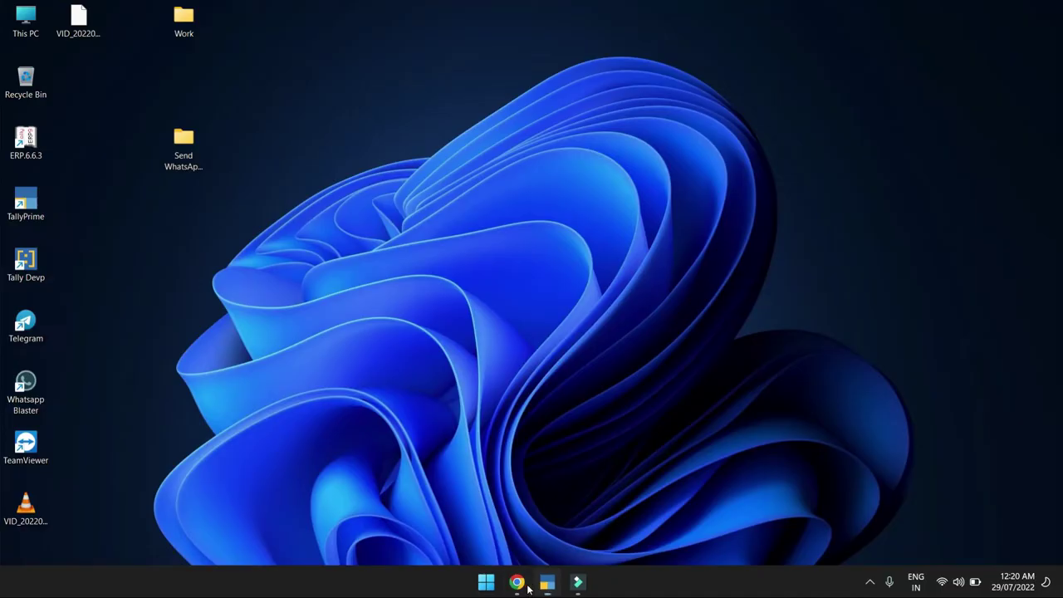
click(517, 582)
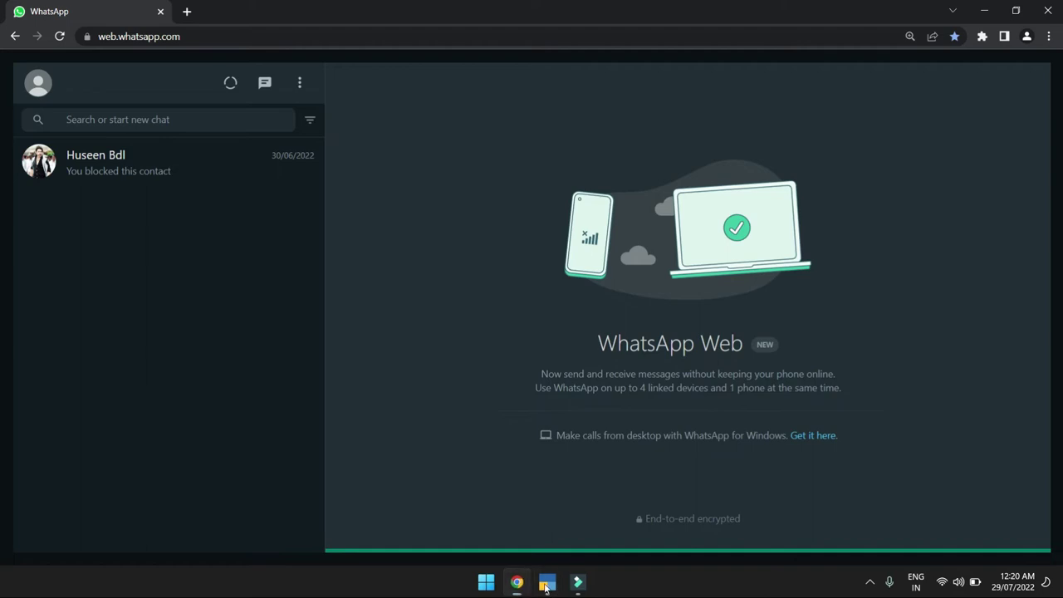
click(517, 583)
click(546, 583)
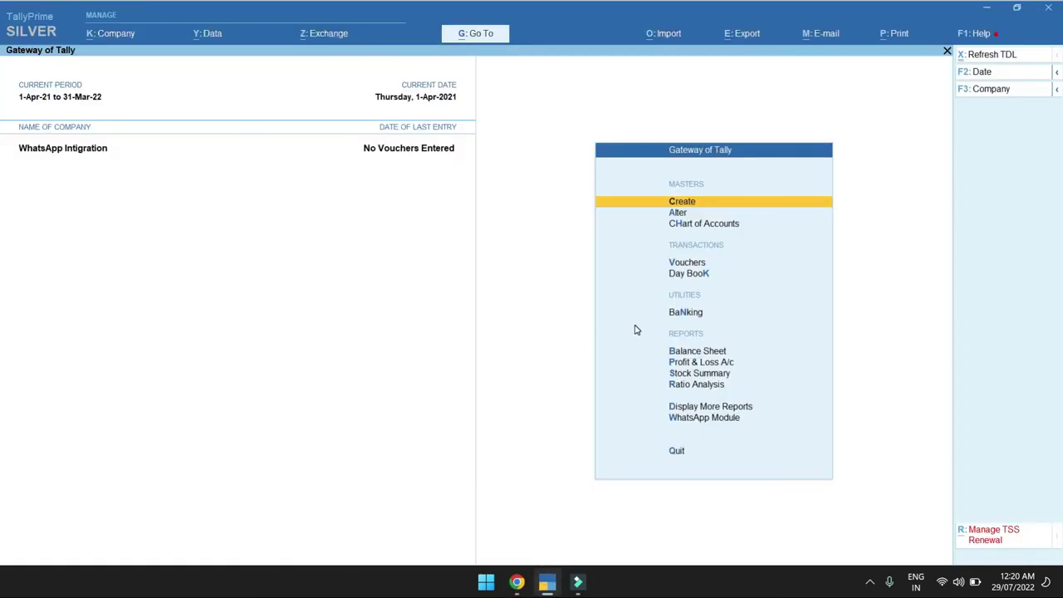
Start creating a new voucher and change its type to Sales.
key(Down)
key(Down)
key(Down)
key(Return)
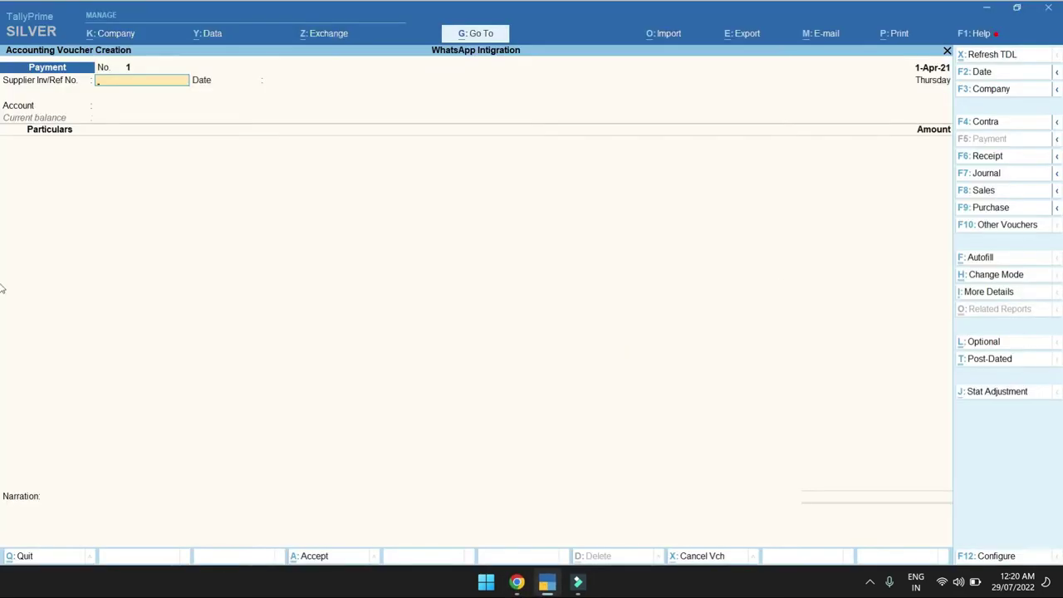
key(F8)
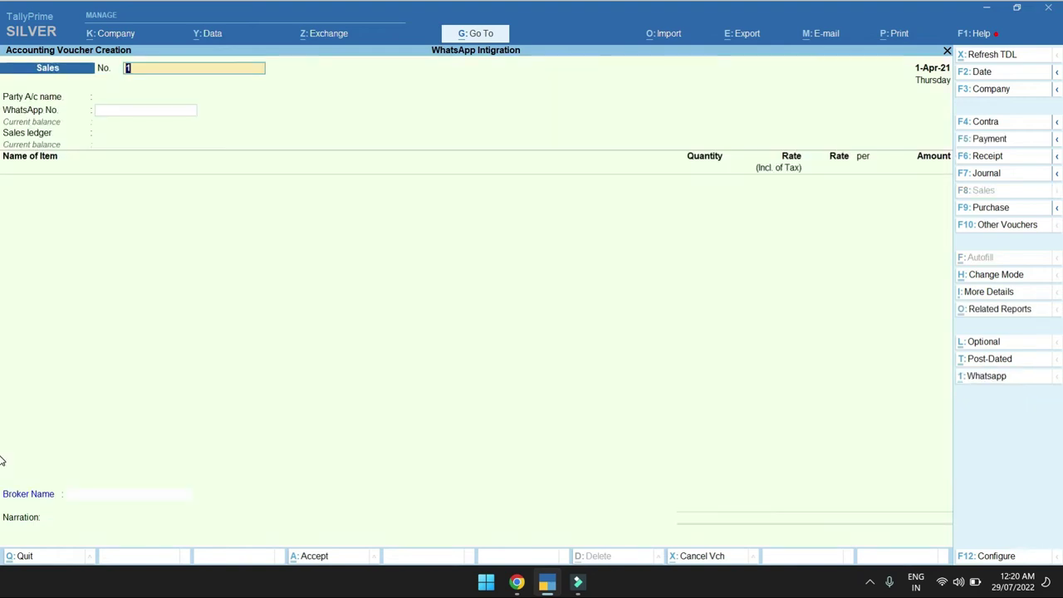
Keep voucher number 1 and select the customer as the party account, proceeding to the party details.
key(Return)
key(Down)
key(Down)
key(Down)
key(Return)
key(Return)
key(Return)
key(Return)
key(Return)
key(Return)
key(Return)
key(Return)
key(Return)
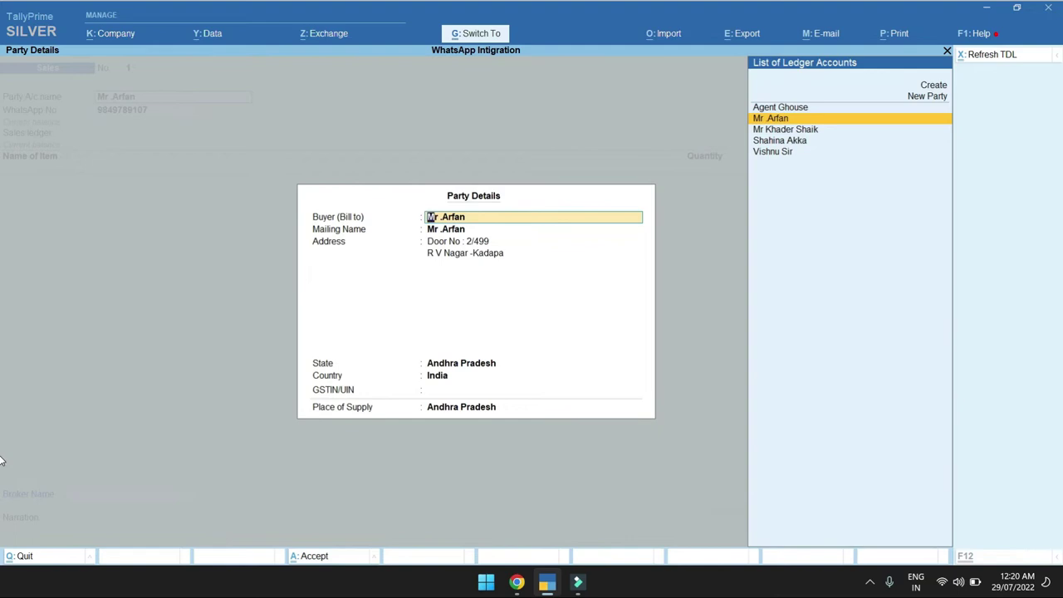
Go back to the party account, open the customer's ledger for alteration and examine its WhatsApp Mobile No. field.
key(ctrl+a)
key(BackSpace)
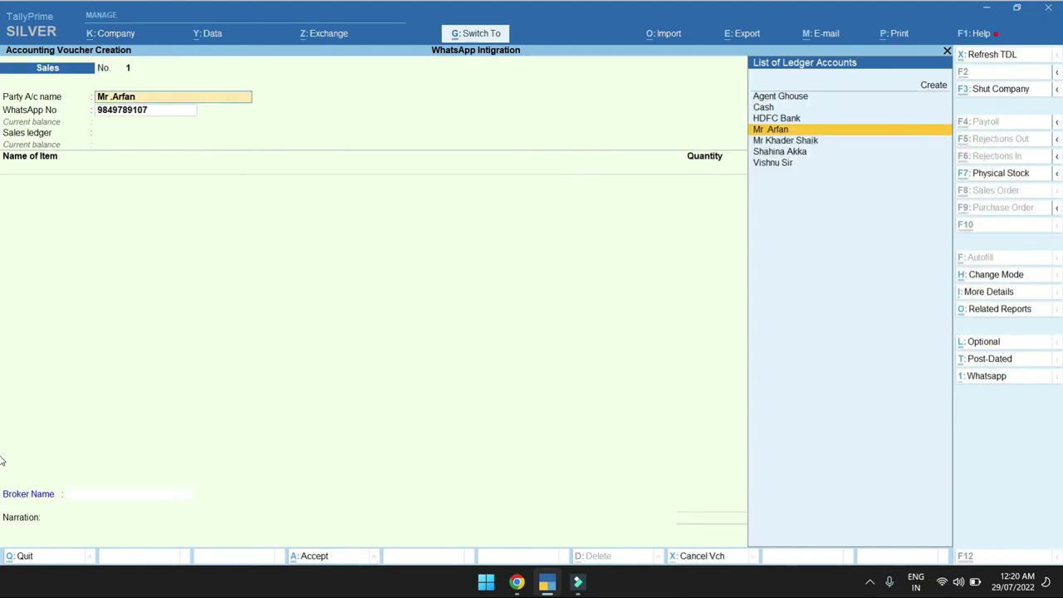
key(ctrl+Return)
key(Return)
key(Return)
key(Return)
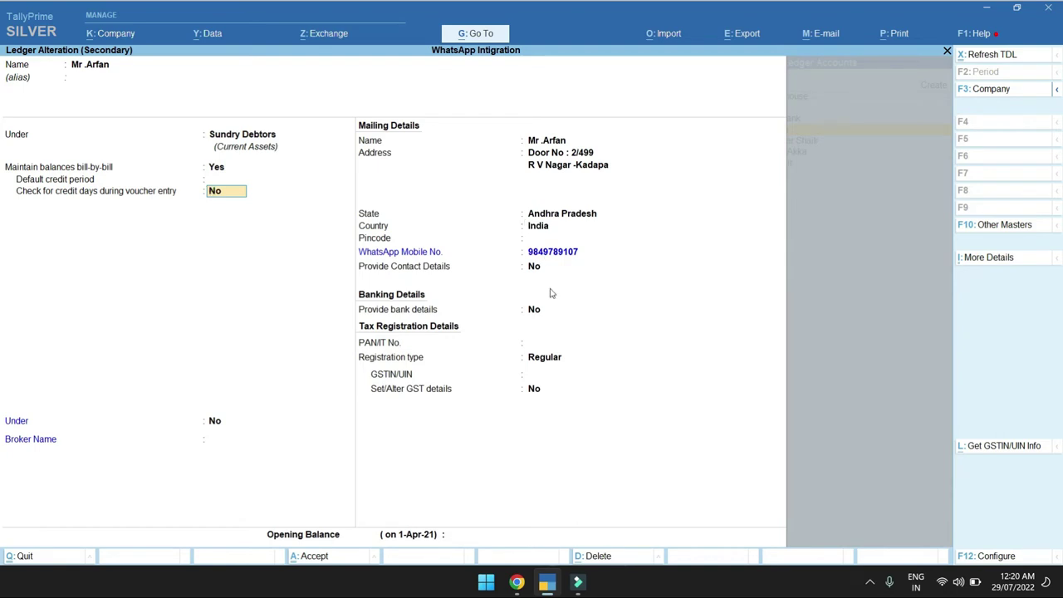
click(555, 252)
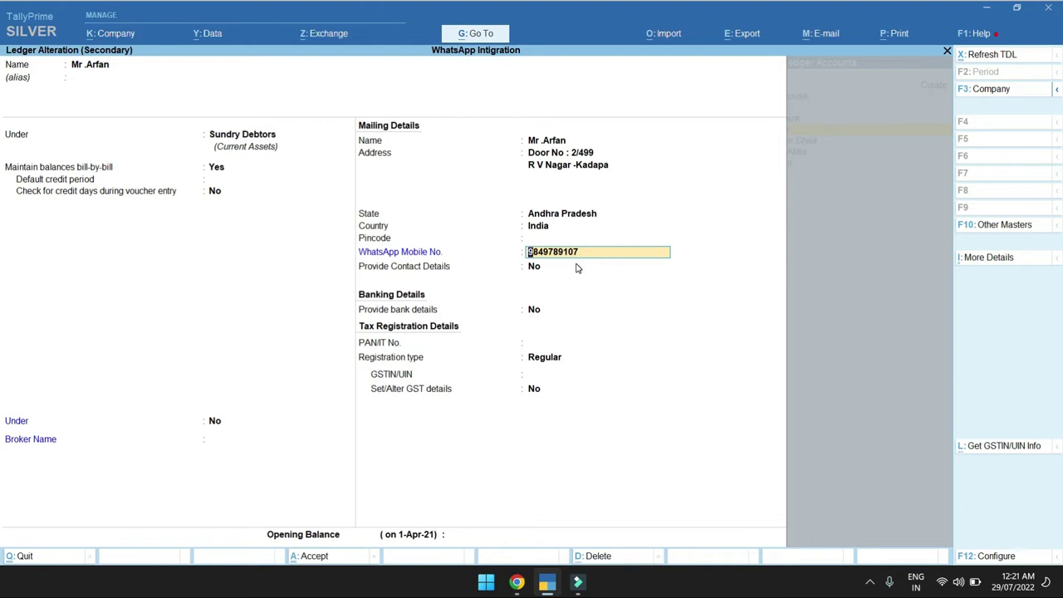
Accept the customer ledger's remaining fields unchanged and return to the sales voucher.
key(Return)
key(Return)
key(Return)
key(Return)
key(Return)
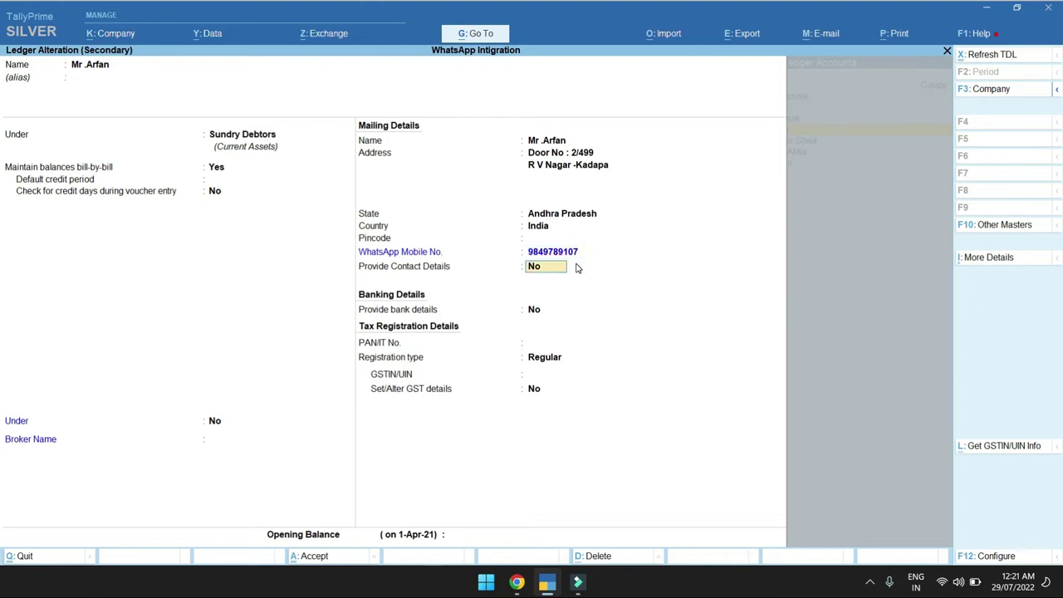
key(Return)
key(Return)
key(Return)
key(Return)
key(Return)
key(Return)
key(Return)
key(Return)
key(Return)
Leave the dispatch details blank, accept the party details as they are and choose Sales GST as the sales ledger.
key(Return)
key(Return)
key(Return)
key(Return)
key(Return)
key(Return)
key(Return)
key(Return)
key(Return)
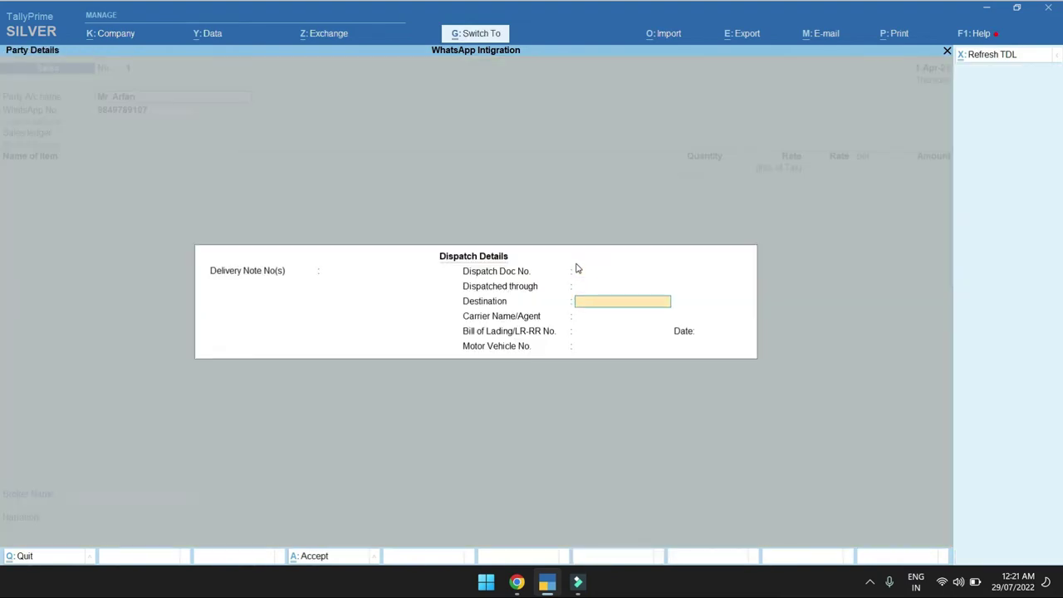
key(Return)
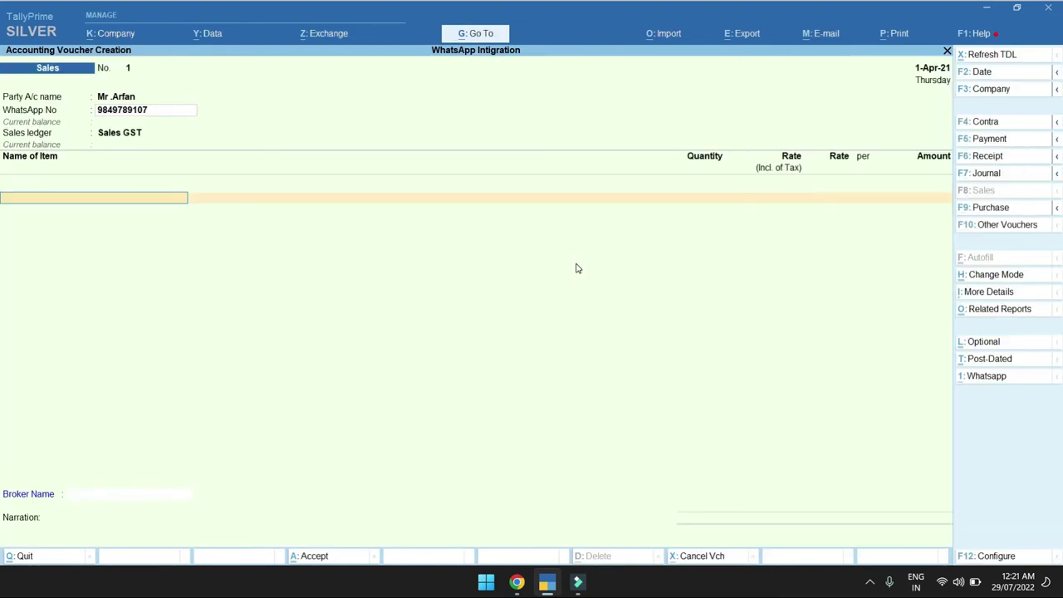
Add Item -23 to the voucher with a quantity of 1 Nos and a tax-inclusive rate of 1,000.
key(Down)
key(Down)
key(Down)
key(Return)
text(1)
key(Return)
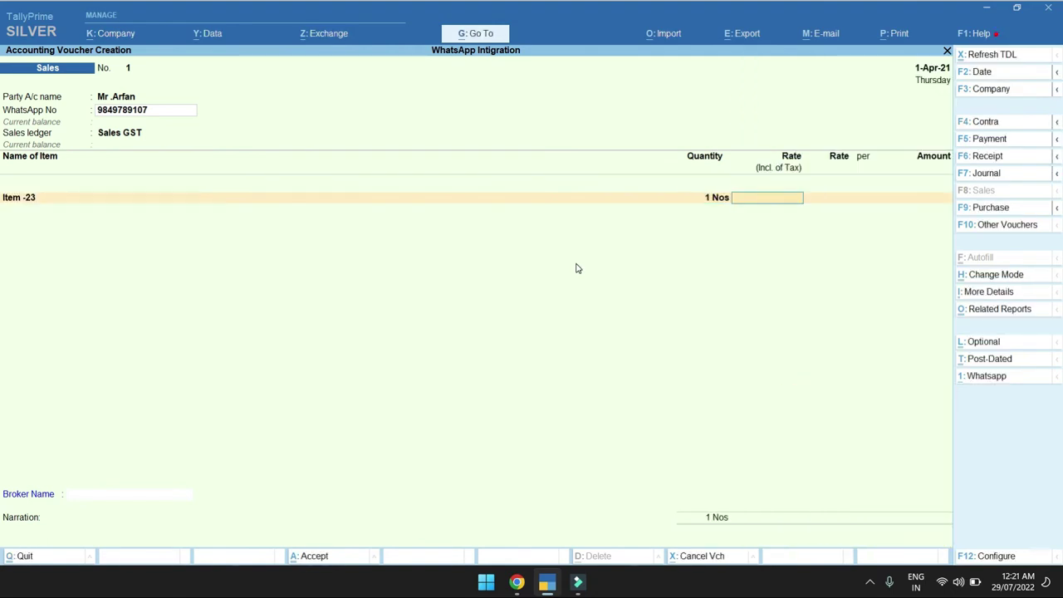
text(0001000)
key(Return)
key(Return)
key(Return)
key(Return)
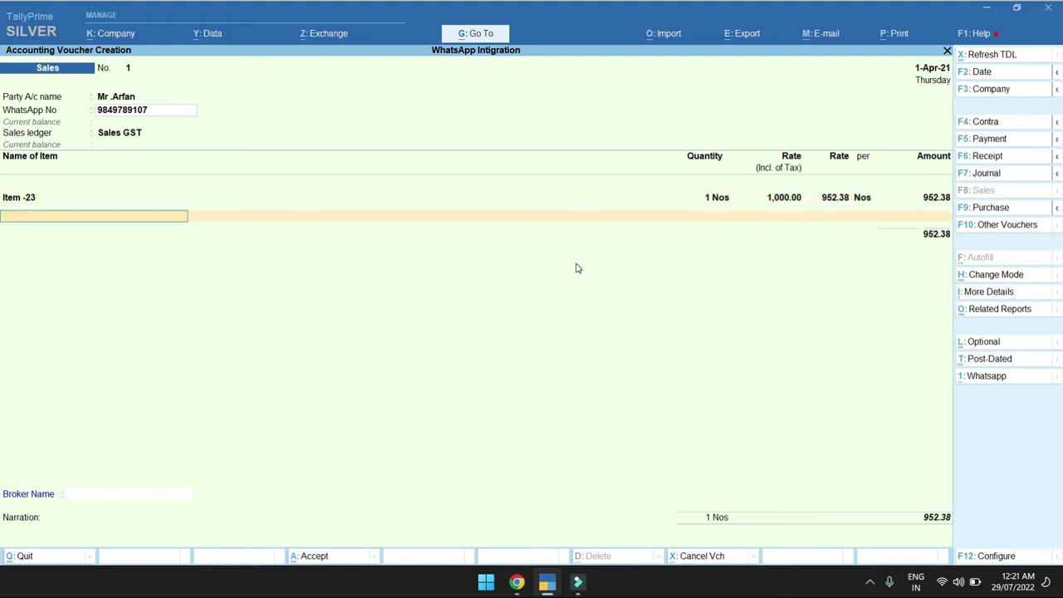
Add Tally Single User as the second item with a quantity of 1 Nos and a tax-inclusive rate of 21,240.
key(Return)
key(BackSpace)
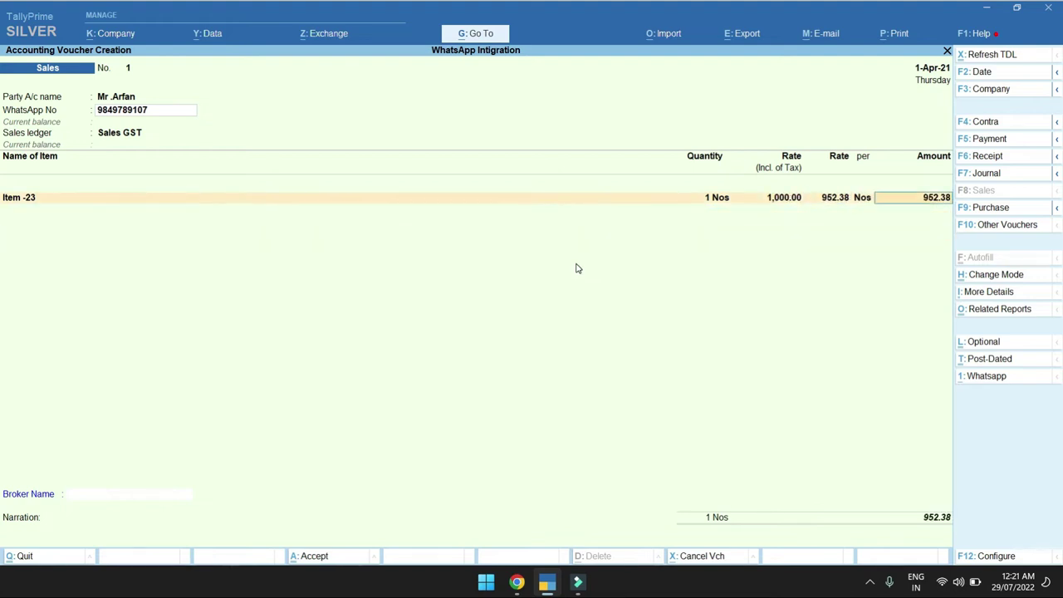
key(Return)
text(T)
key(Return)
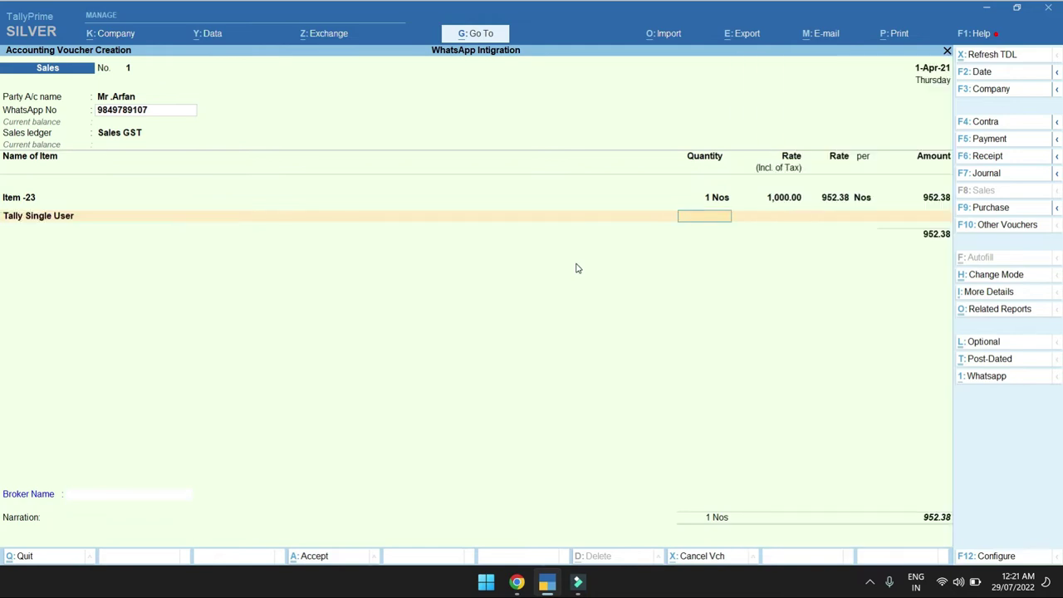
key(Return)
text(21240)
key(Return)
key(Return)
key(Return)
Add the CGST and SGST tax ledgers below the items, accepting their calculated amounts.
text(Cgs)
key(Return)
text(sgs)
key(Return)
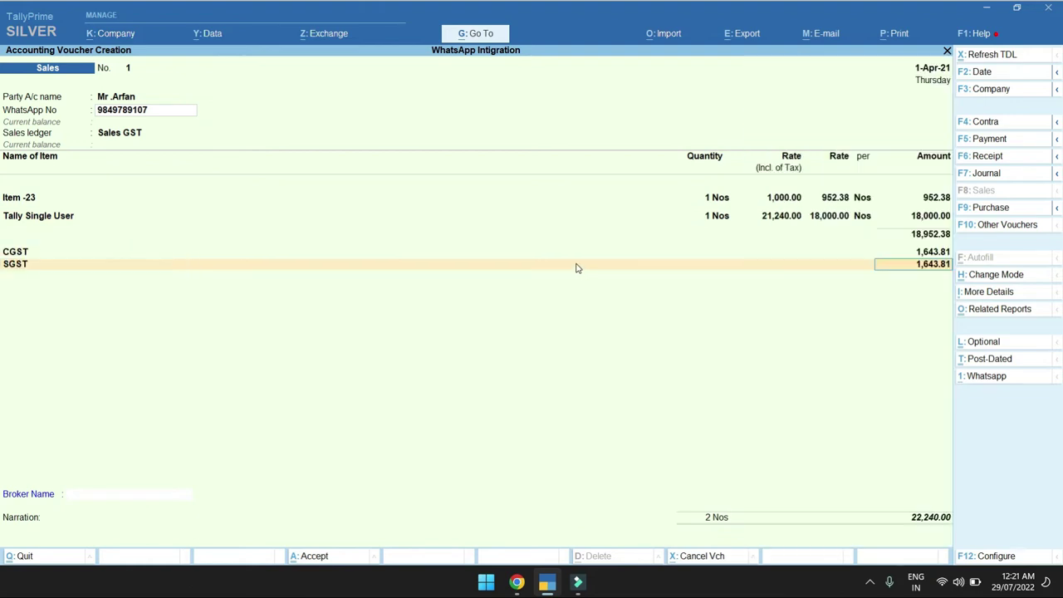
key(Return)
Choose the listed agent as the Broker Name, save the sales voucher and confirm sending it by WhatsApp.
key(Return)
key(Down)
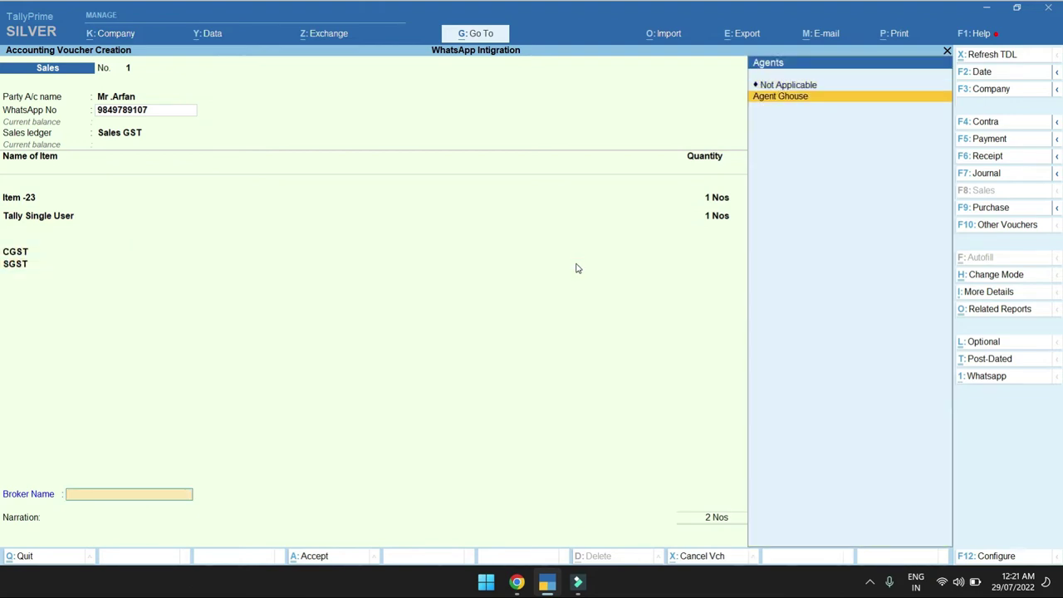
key(Return)
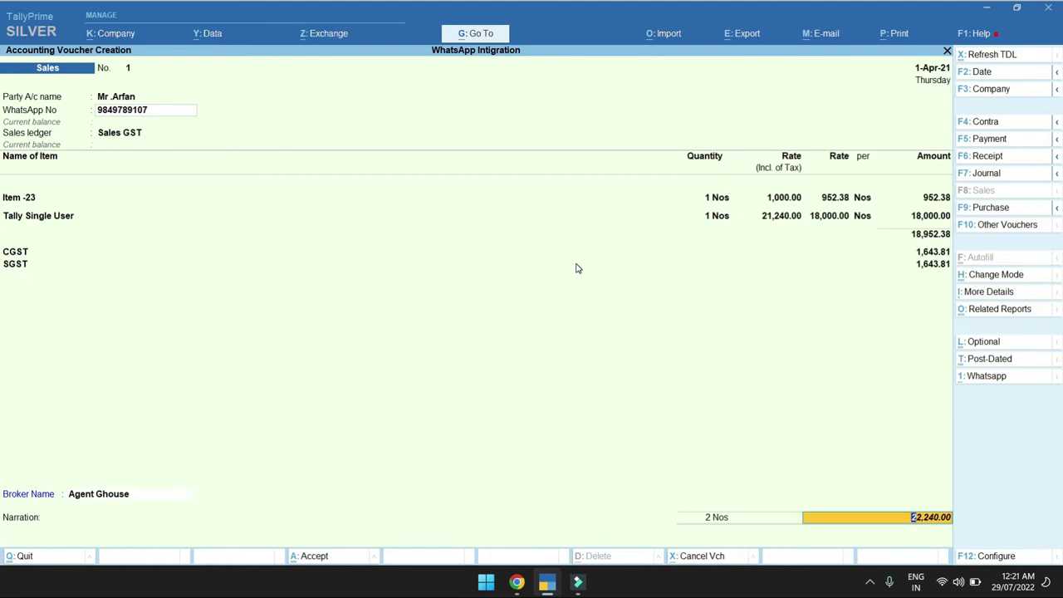
key(Return)
key(Return)
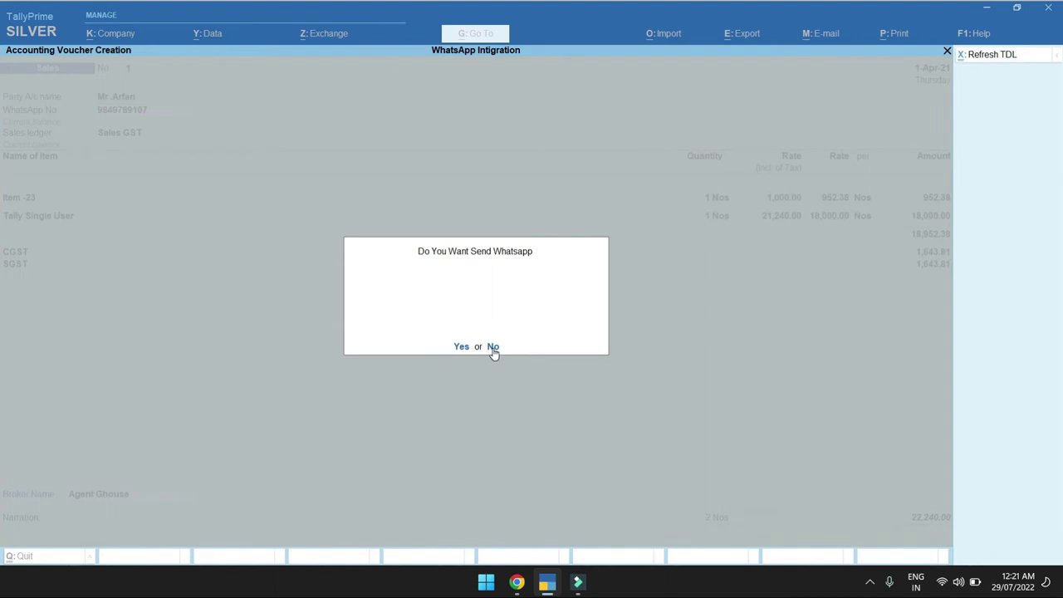
click(462, 346)
Switch to WhatsApp Web in Chrome and open the first two chats to view the sent sales messages.
click(517, 581)
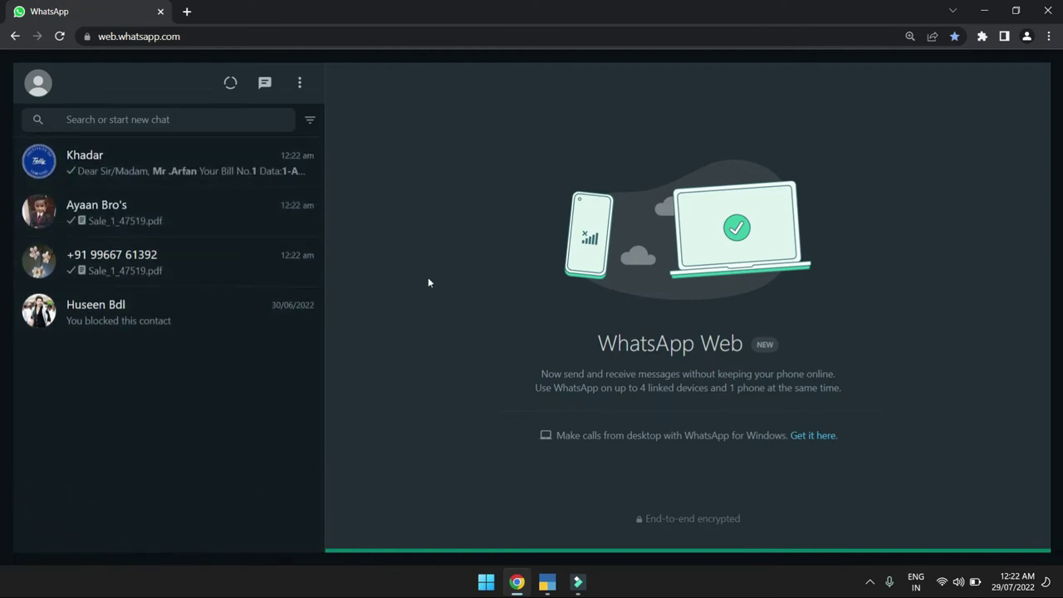
click(209, 157)
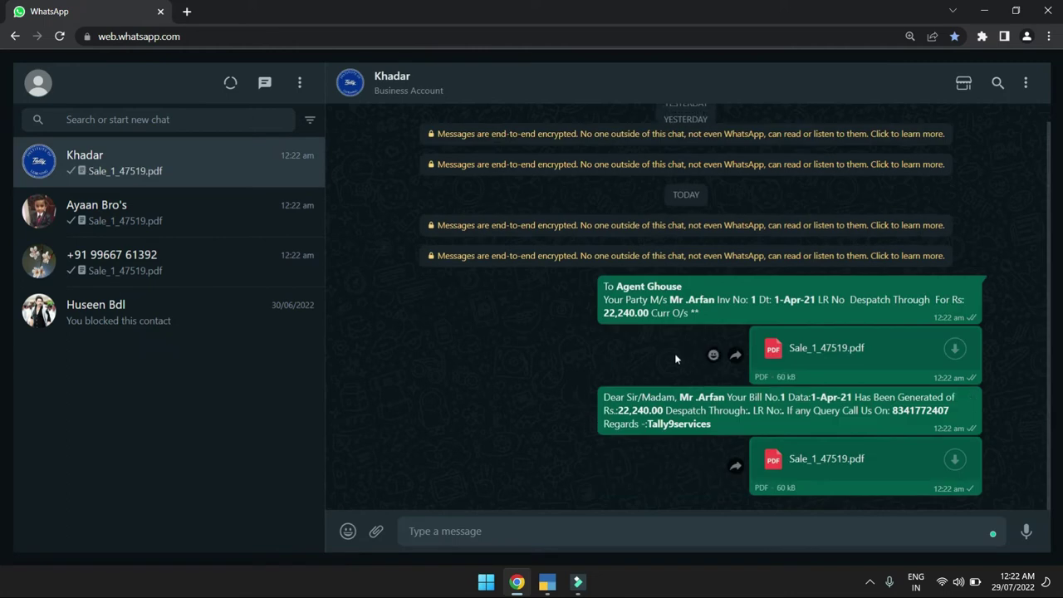
click(225, 231)
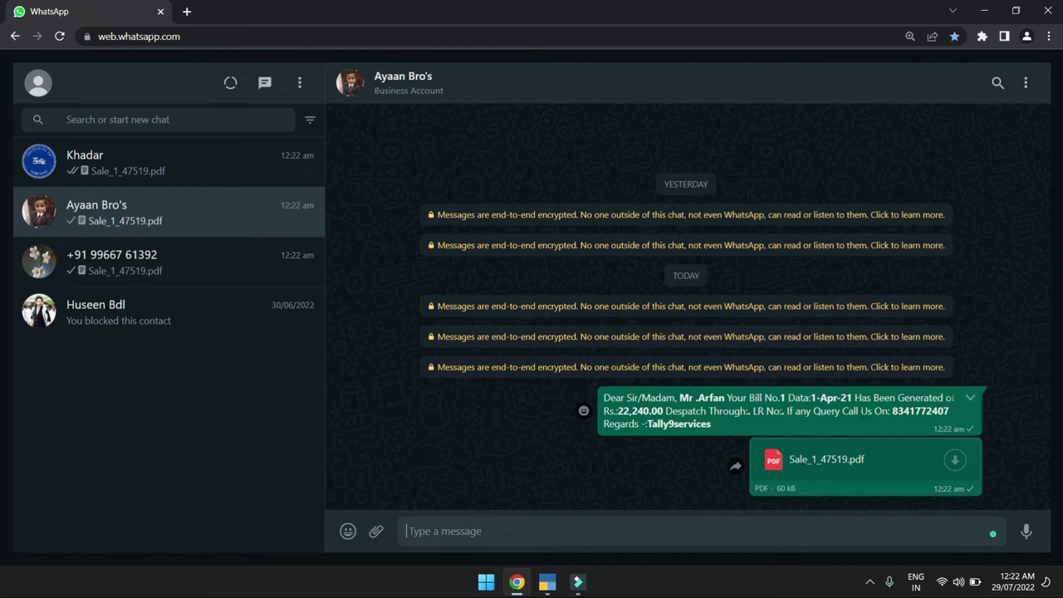
Examine the bill amount, Despatch Through, LR No, contact number and Regards line in the sent sales message.
drag(612, 411, 650, 412)
drag(751, 412, 672, 411)
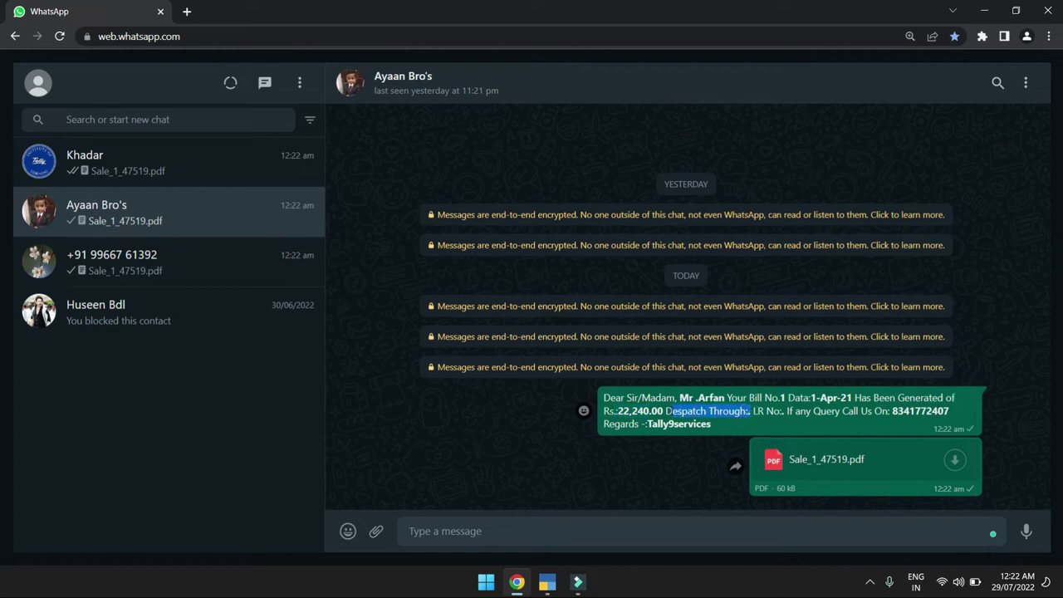
click(752, 414)
drag(753, 412, 782, 412)
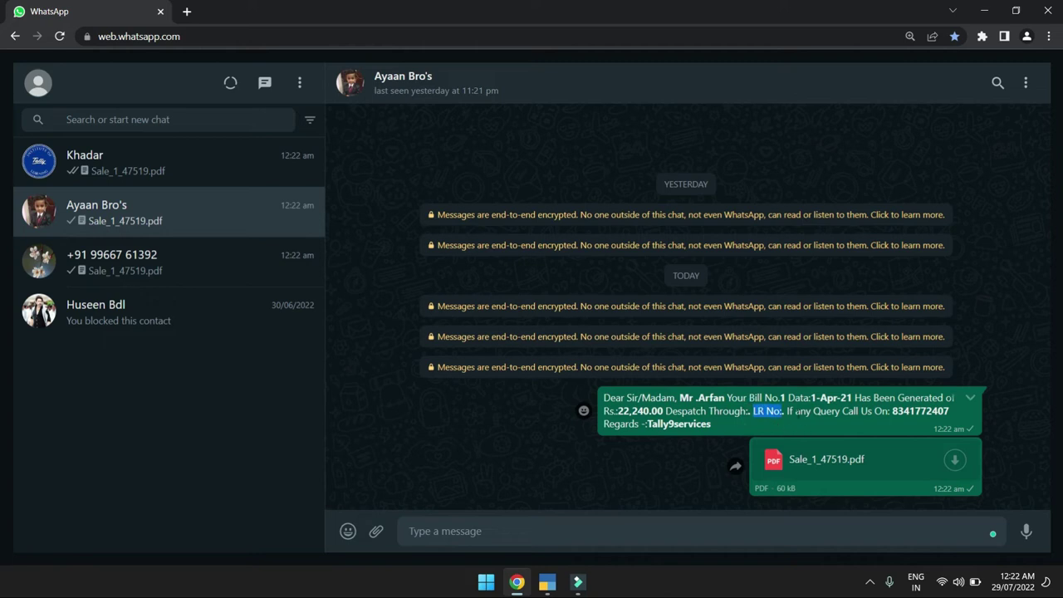
click(750, 427)
double_click(939, 411)
double_click(656, 423)
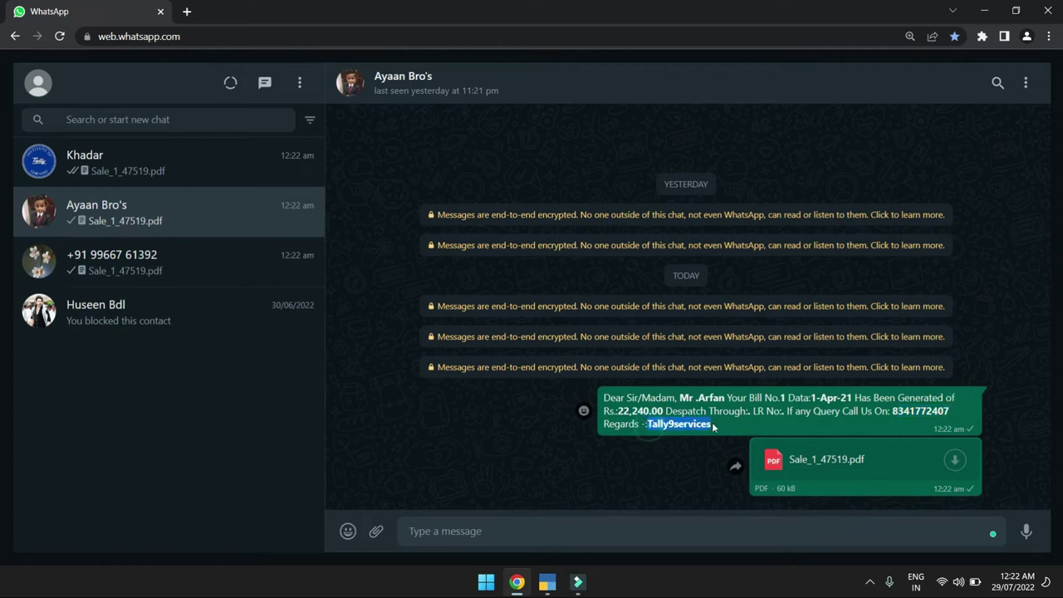
Download and open the sent Sale_1_47519.pdf, and review the invoice down to its Prev.Balance, Bill Amt and Net Balance lines.
click(847, 462)
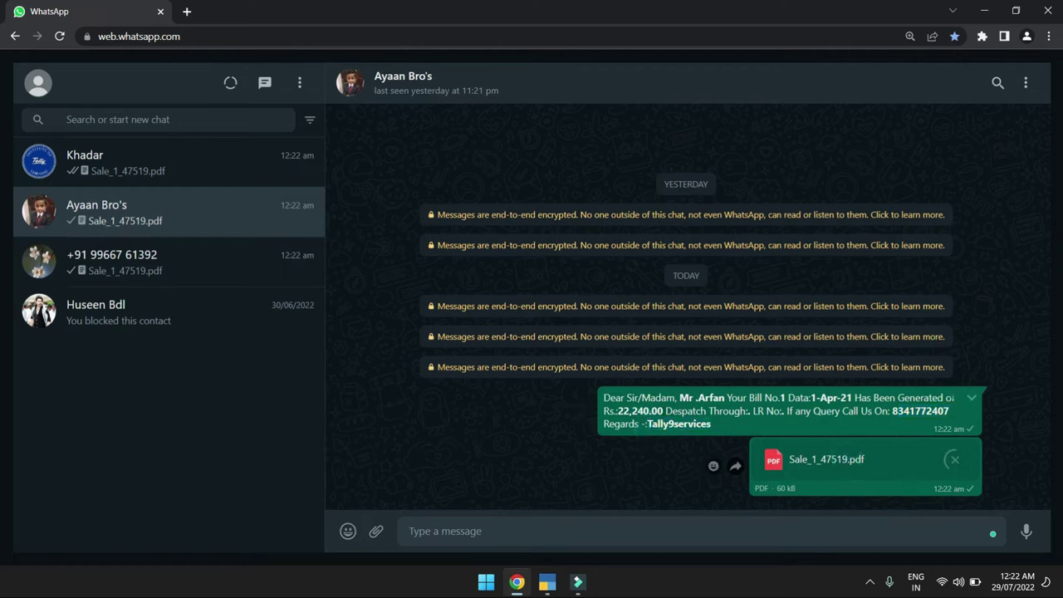
click(81, 551)
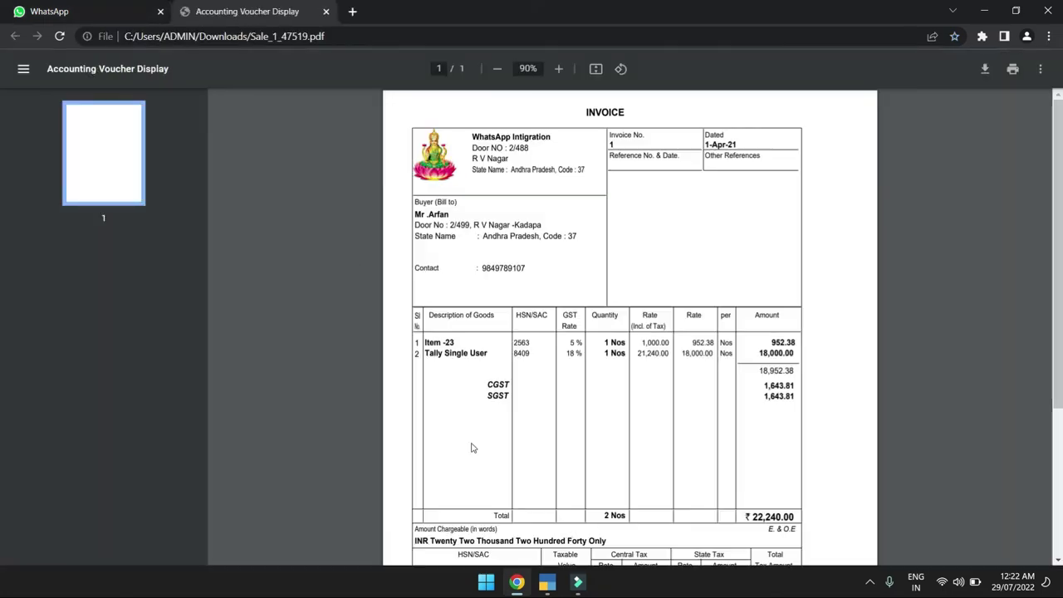
scroll(686, 375, down, 2)
scroll(687, 375, up, 2)
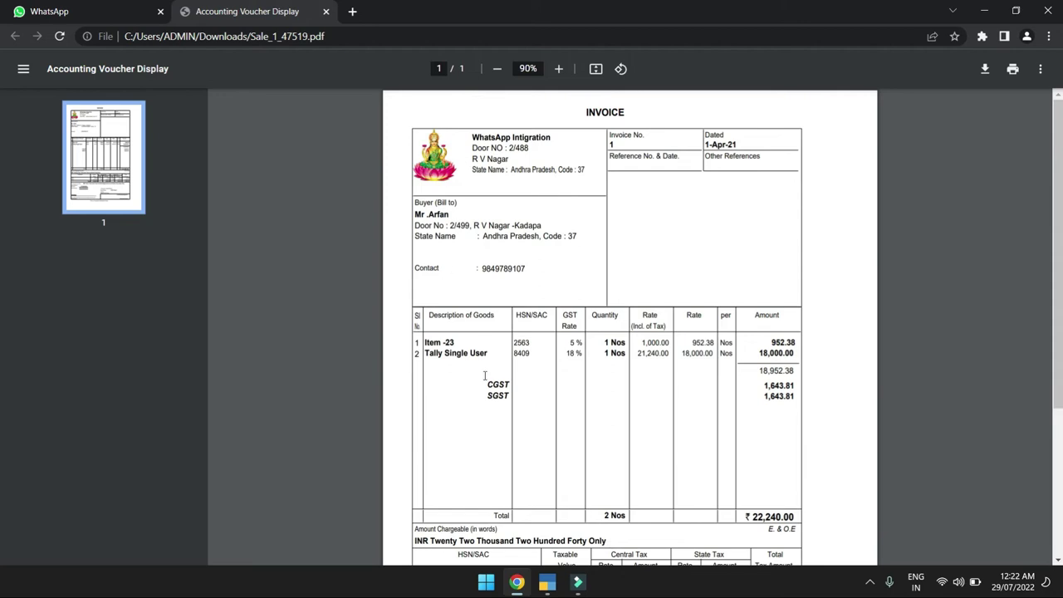
scroll(484, 376, down, 1)
scroll(615, 370, down, 3)
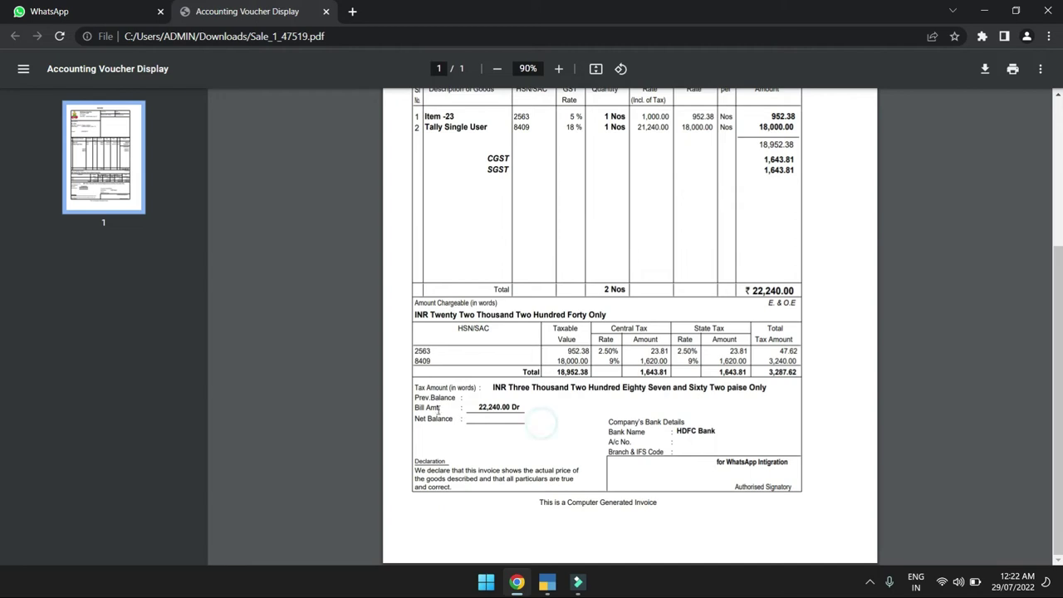
Examine the Prev.Balance, Bill Amt and Net Balance lines of the sales invoice PDF, and close the PDF.
drag(421, 403, 507, 421)
click(551, 430)
drag(415, 395, 530, 427)
click(471, 411)
click(325, 11)
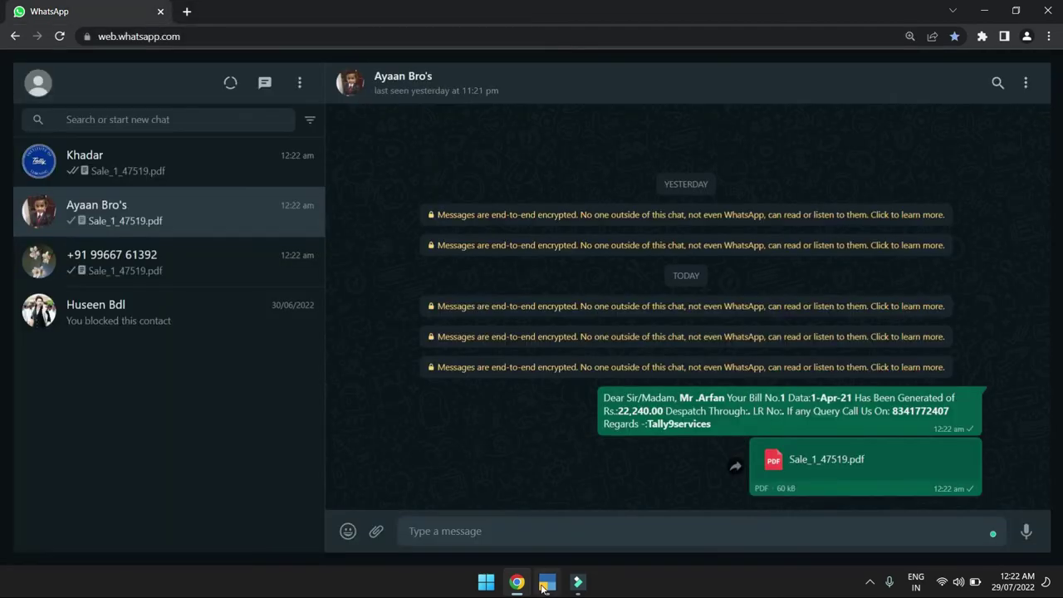
Switch to TallyPrime, return to the Gateway without quitting, and open a new Receipt voucher.
key(Escape)
key(Escape)
key(Escape)
key(Escape)
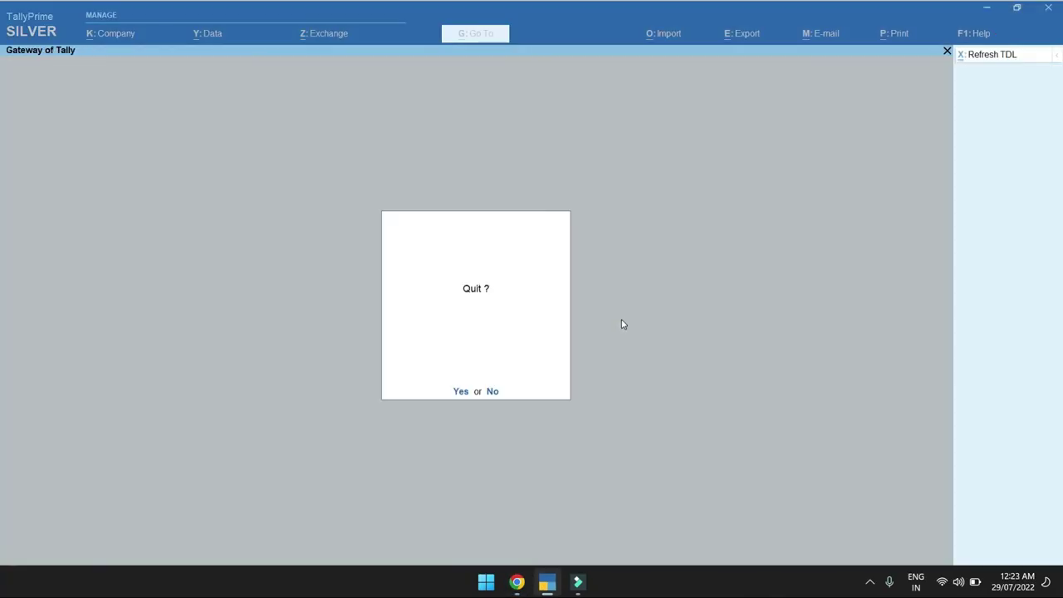
key(n)
key(Down)
key(Down)
key(Return)
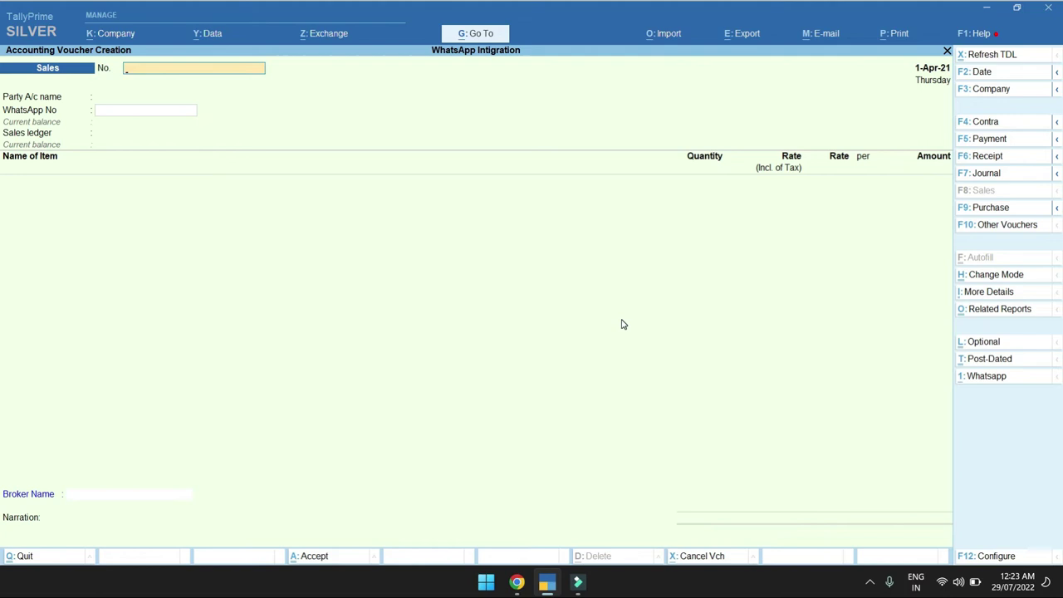
key(F6)
Set the receipt voucher's Account to Cash and choose the customer billed in the sales voucher under Particulars.
key(Return)
key(Return)
text(Ca)
key(Return)
key(Down)
key(Down)
key(Down)
key(Down)
key(Down)
key(Down)
key(Down)
key(Return)
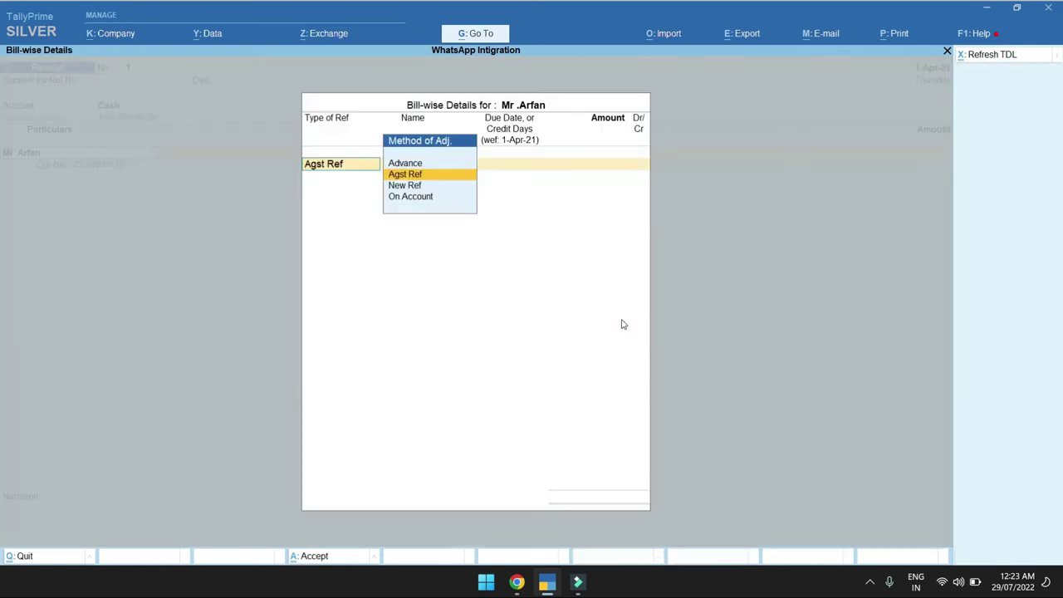
Allocate 1240 as Agst Ref against the customer's bill 1 and finish the bill-wise details.
key(Return)
key(Return)
text(1240)
key(Return)
key(Return)
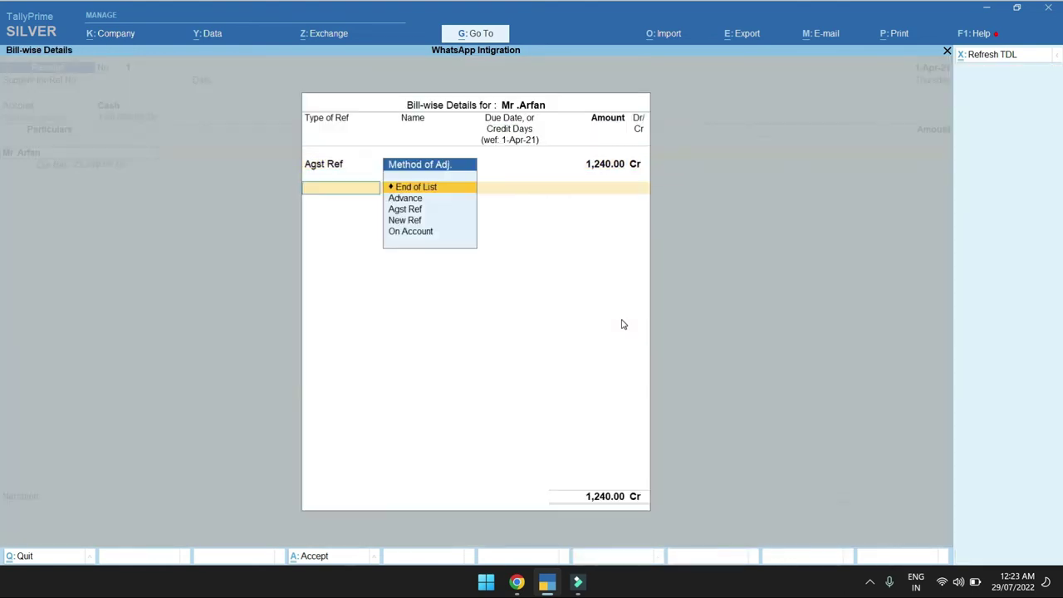
key(Return)
Save the receipt voucher and confirm sending it by WhatsApp.
key(Return)
key(Return)
key(Return)
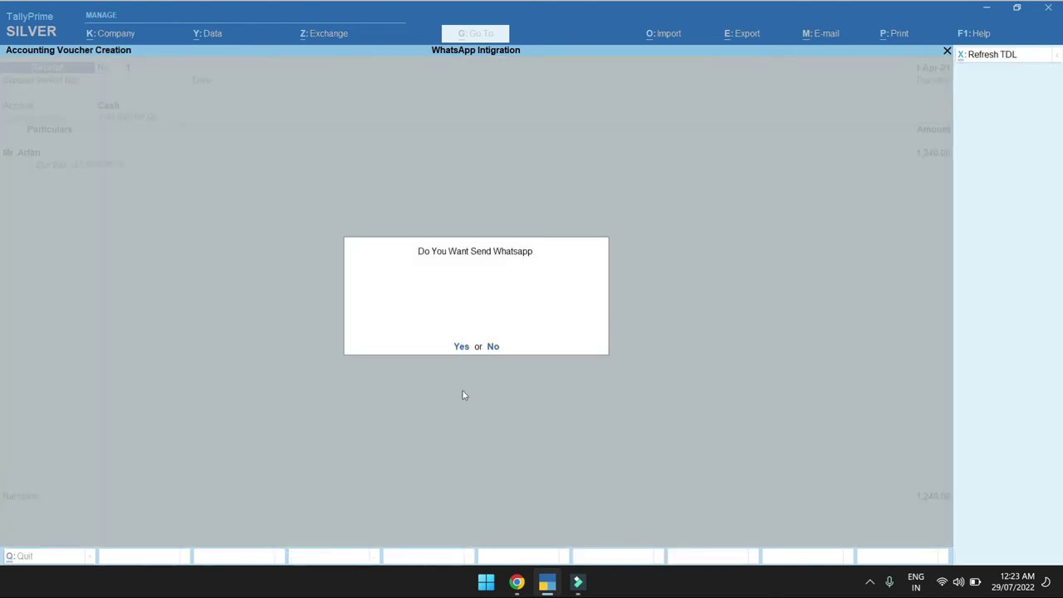
click(462, 347)
Switch to WhatsApp Web in Chrome and examine the payer, cheque number, outstanding balance, contact number and sender in the first chat's receipt message.
click(517, 584)
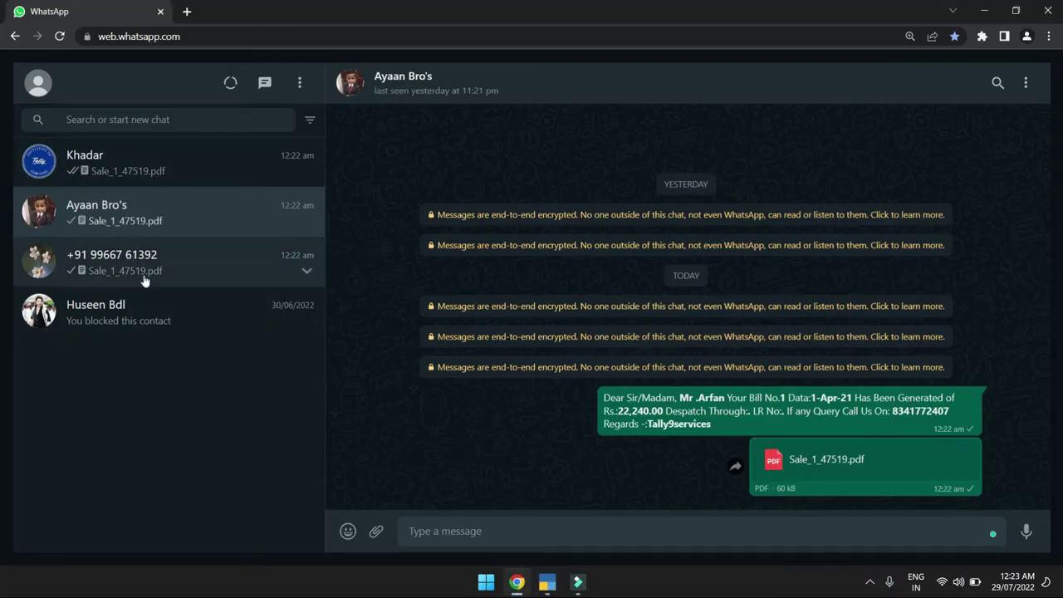
click(172, 160)
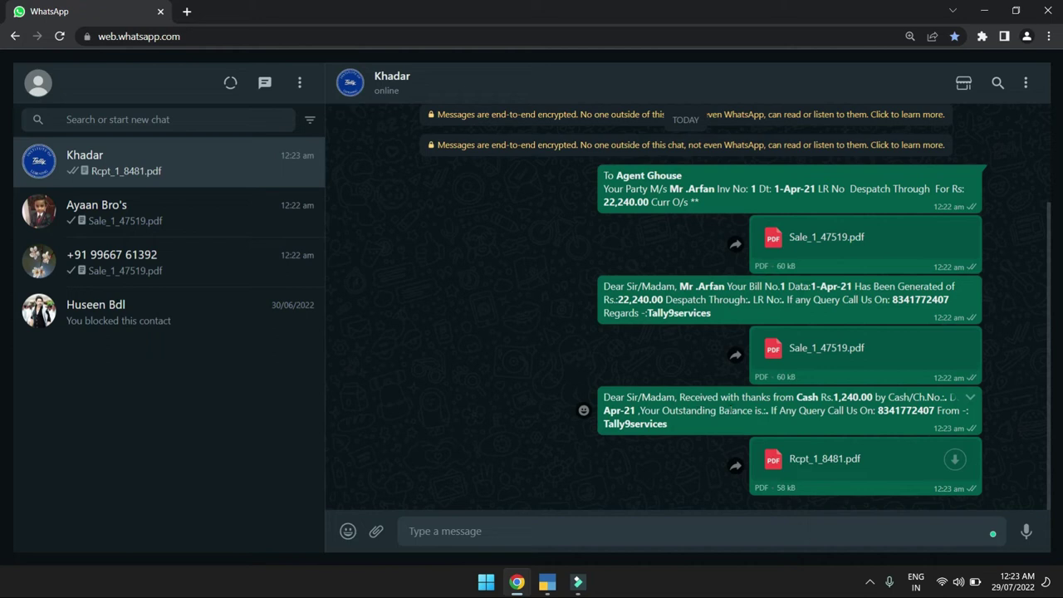
double_click(810, 398)
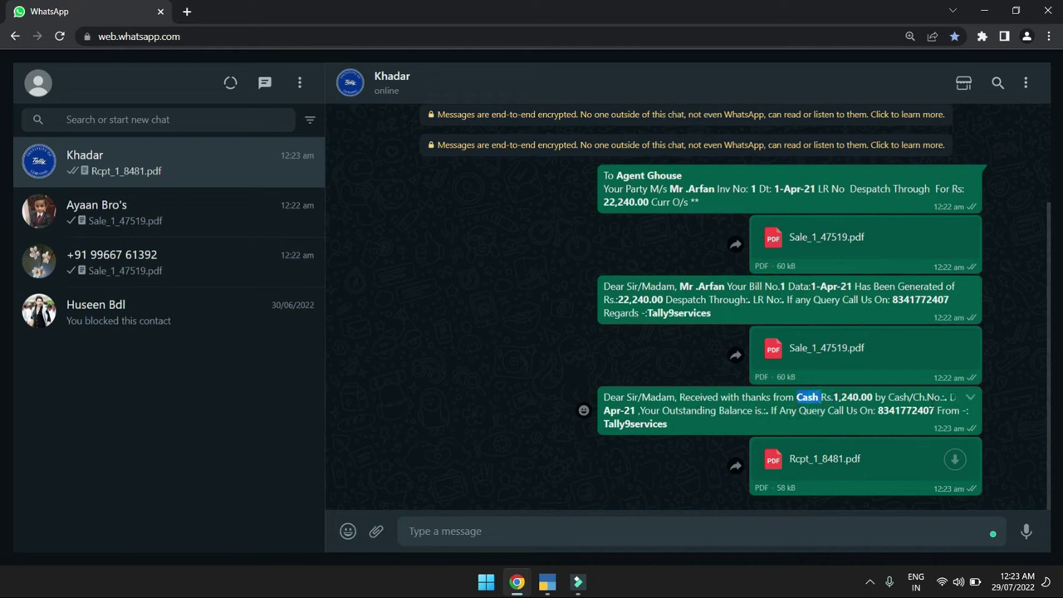
double_click(946, 397)
click(761, 412)
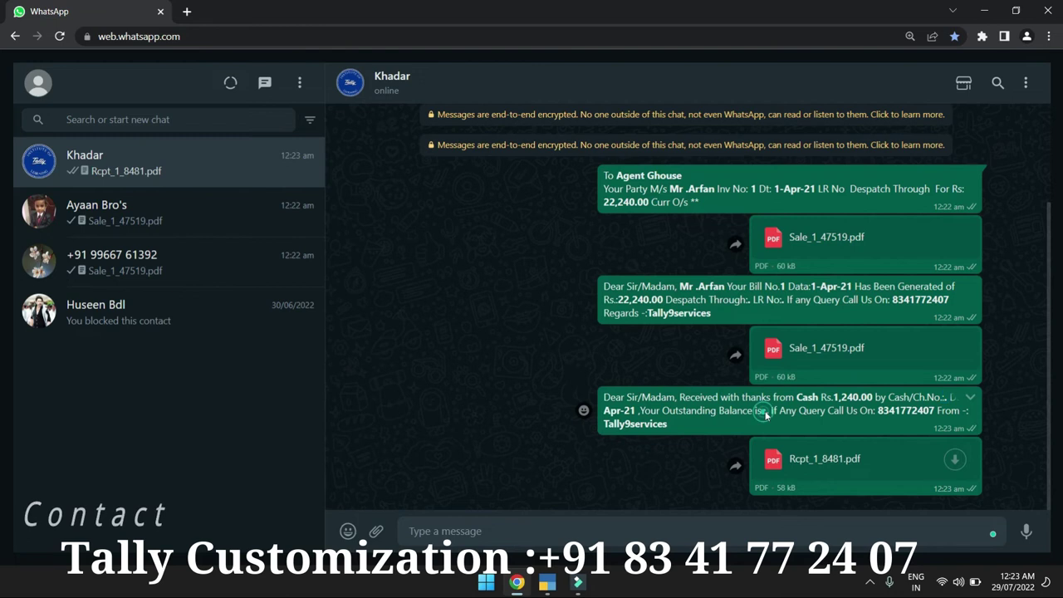
double_click(765, 411)
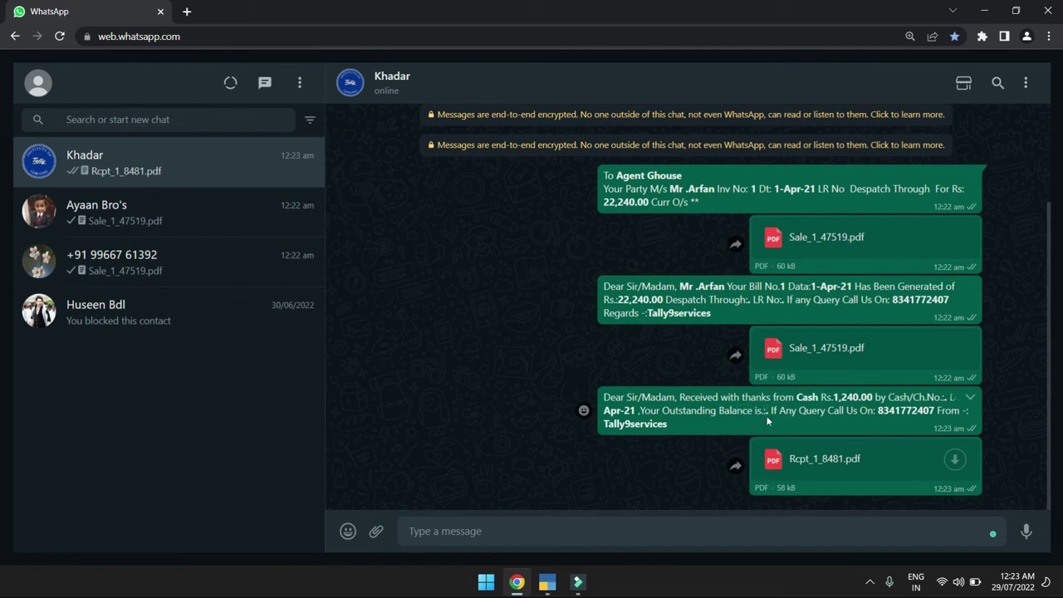
double_click(766, 410)
drag(879, 410, 934, 410)
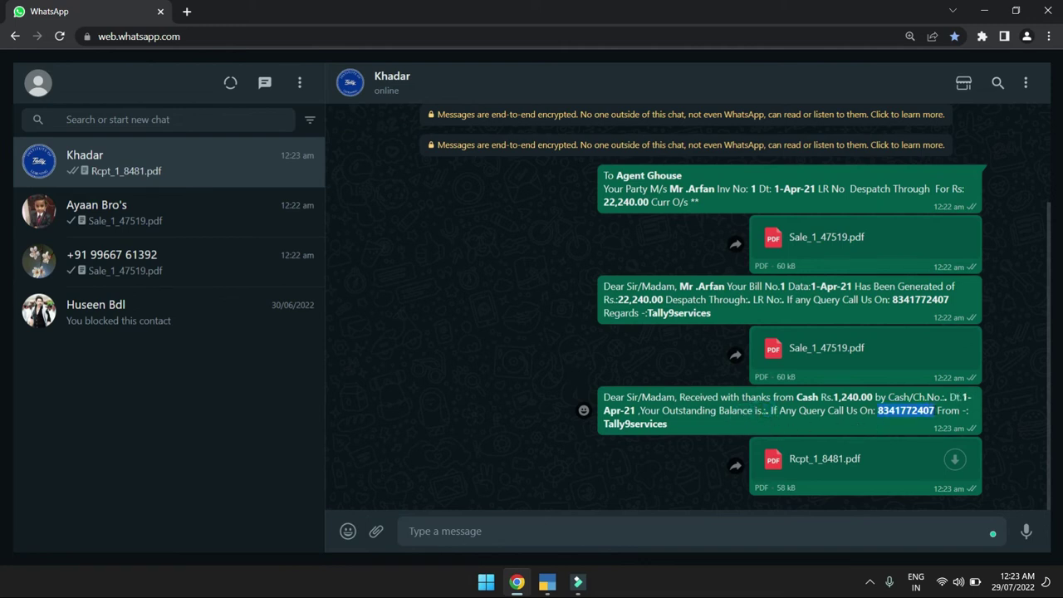
click(695, 427)
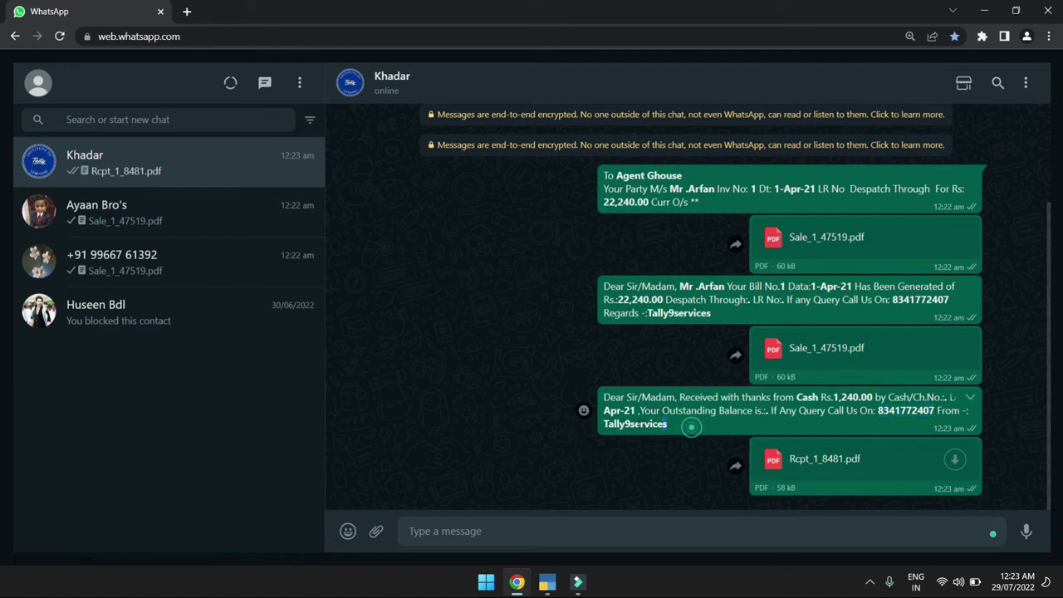
Download and open the sent Rcpt_1_8481.pdf, review the receipt voucher down the page, and close it.
click(807, 462)
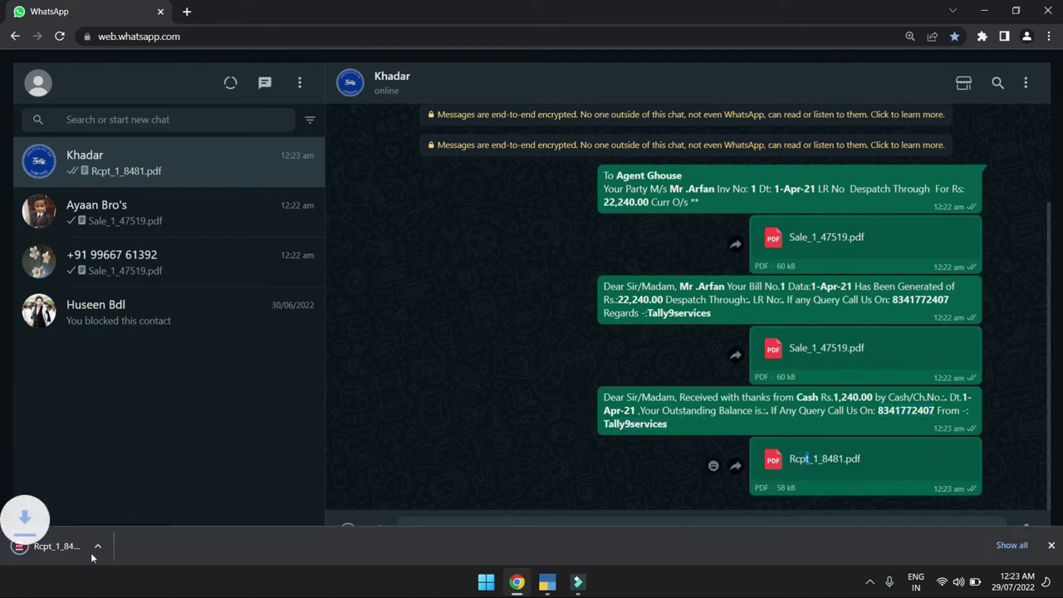
click(88, 550)
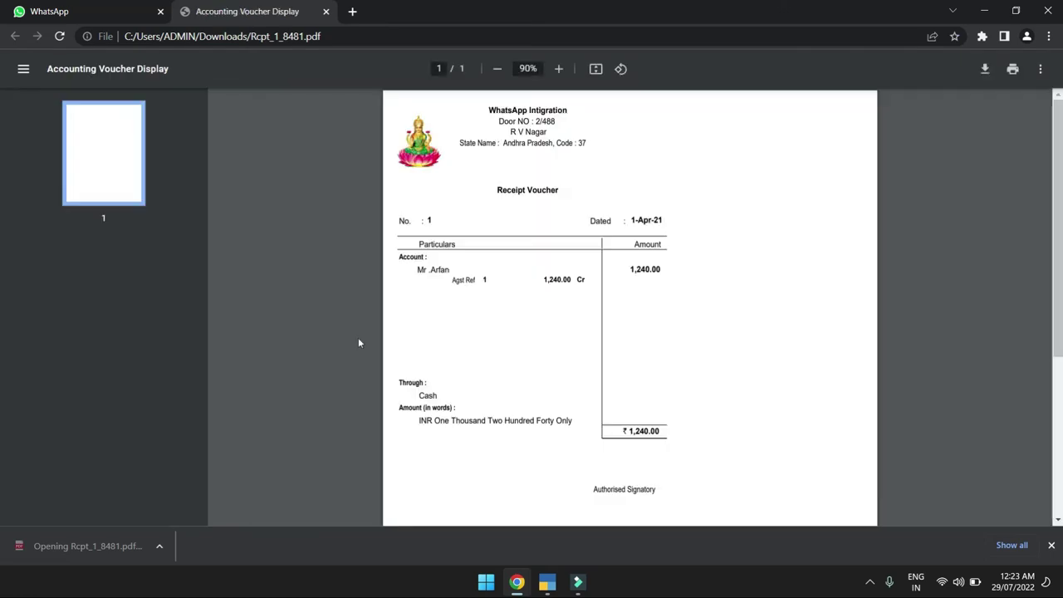
scroll(538, 464, down, 3)
scroll(538, 463, up, 3)
key(ctrl+w)
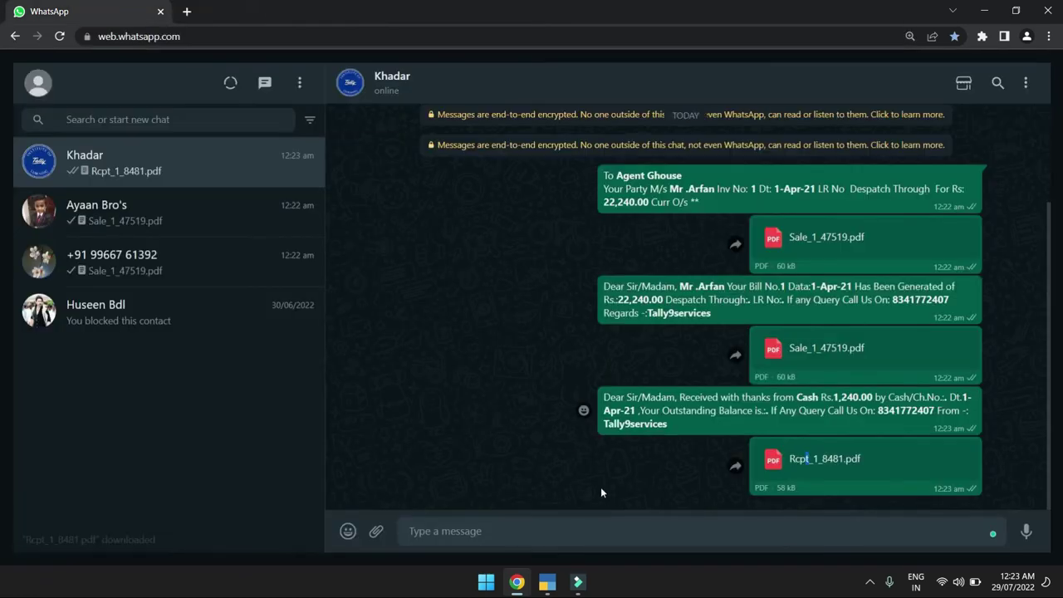
Switch to TallyPrime, quit the blank Receipt voucher, and open the WhatsApp Module from the Gateway.
key(alt+Tab)
key(Escape)
key(Escape)
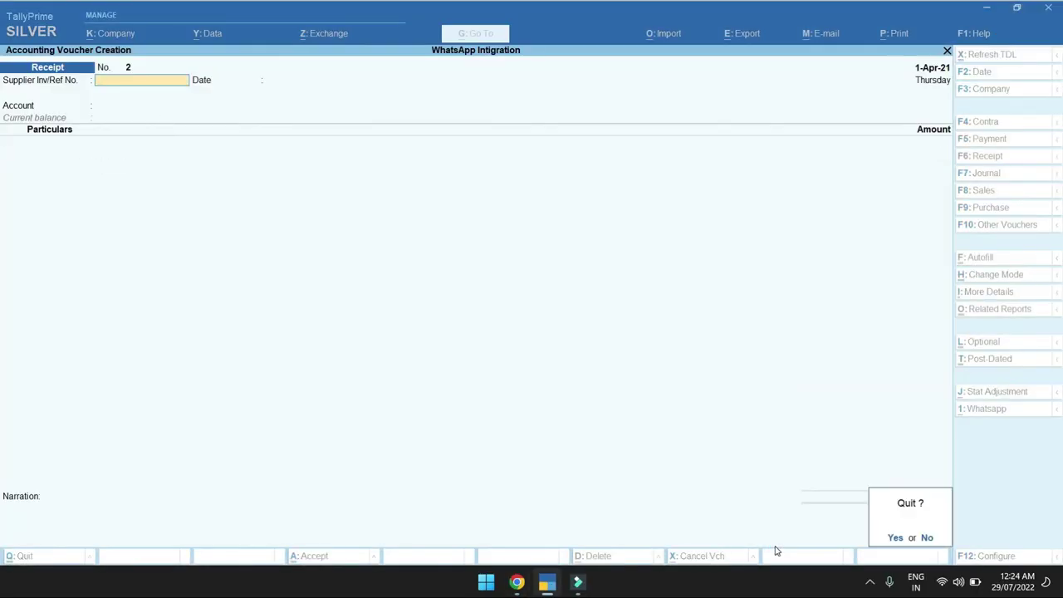
key(y)
key(Escape)
key(n)
key(Up)
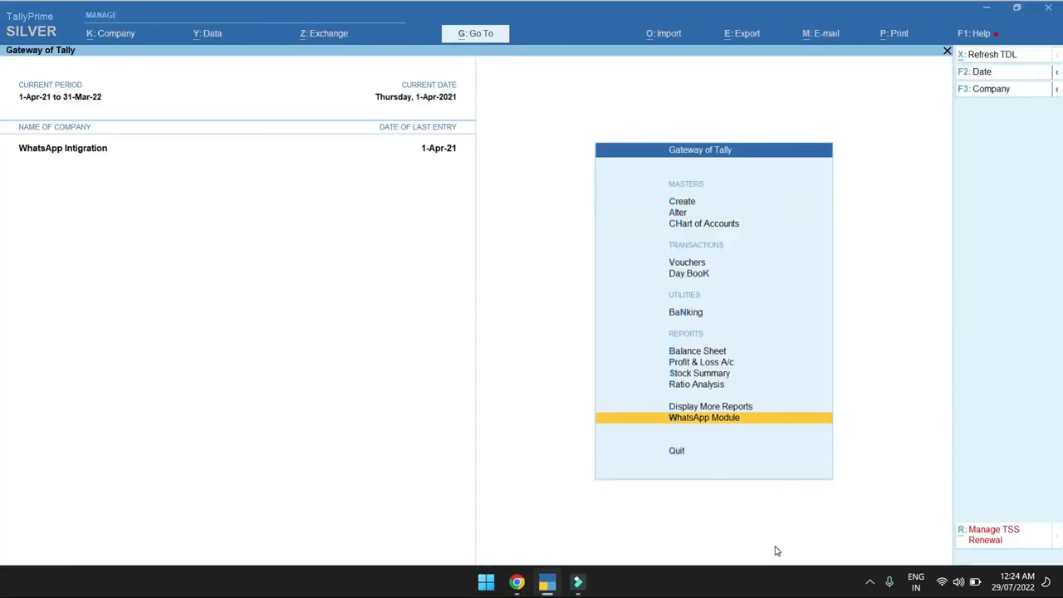
key(Return)
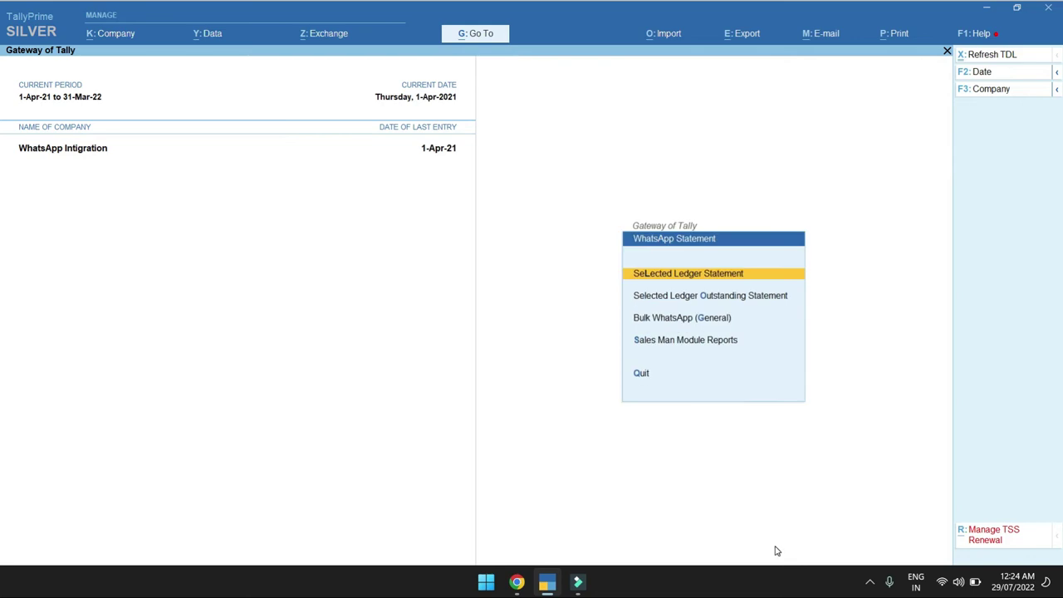
Look through the WhatsApp Statement options and open the Selected Ledger Statement for the Sundry Debtors group.
key(Down)
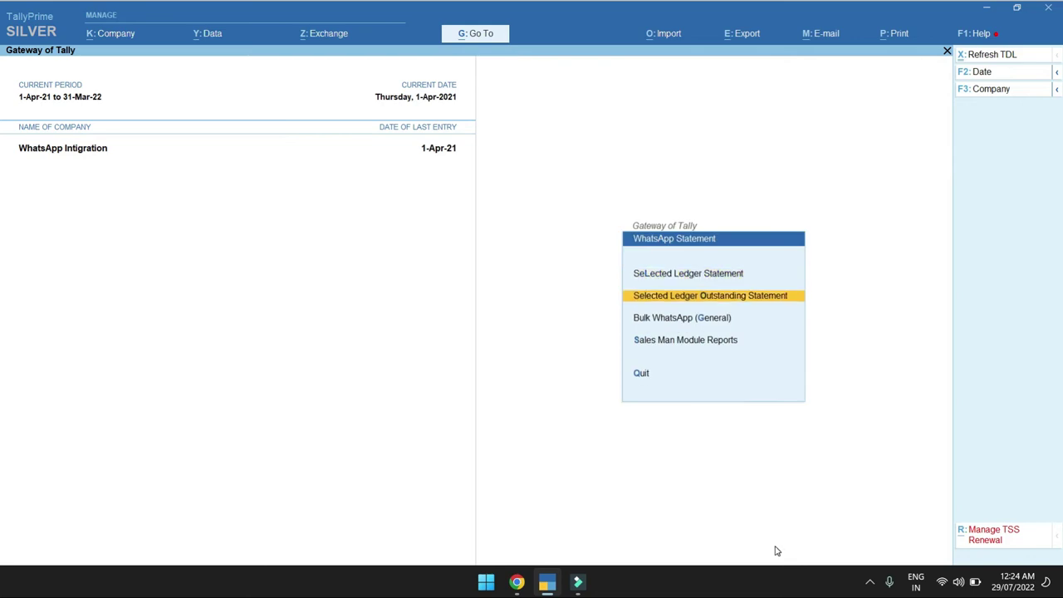
key(Down)
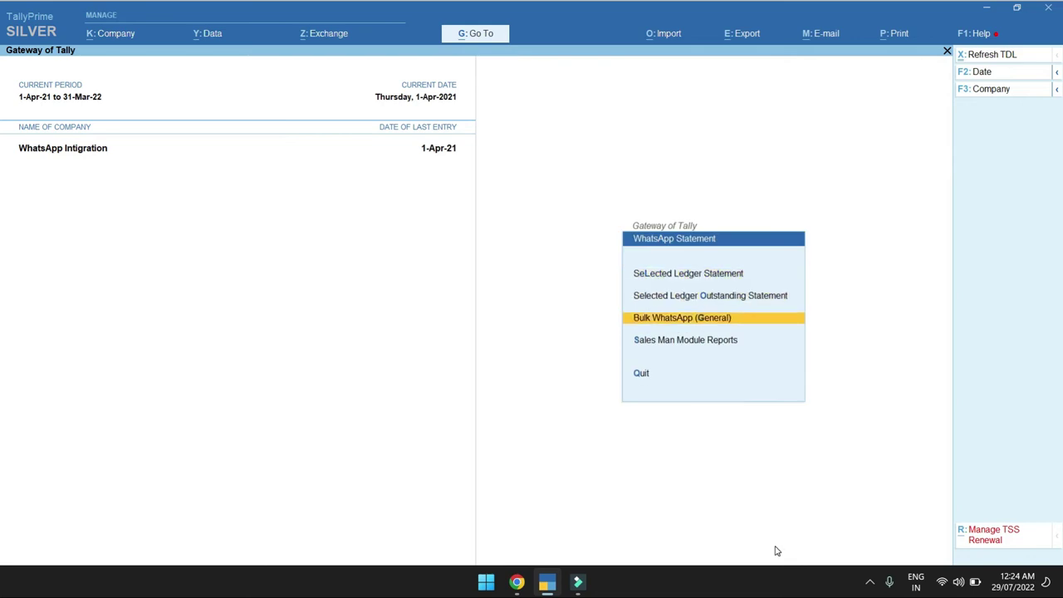
key(Down)
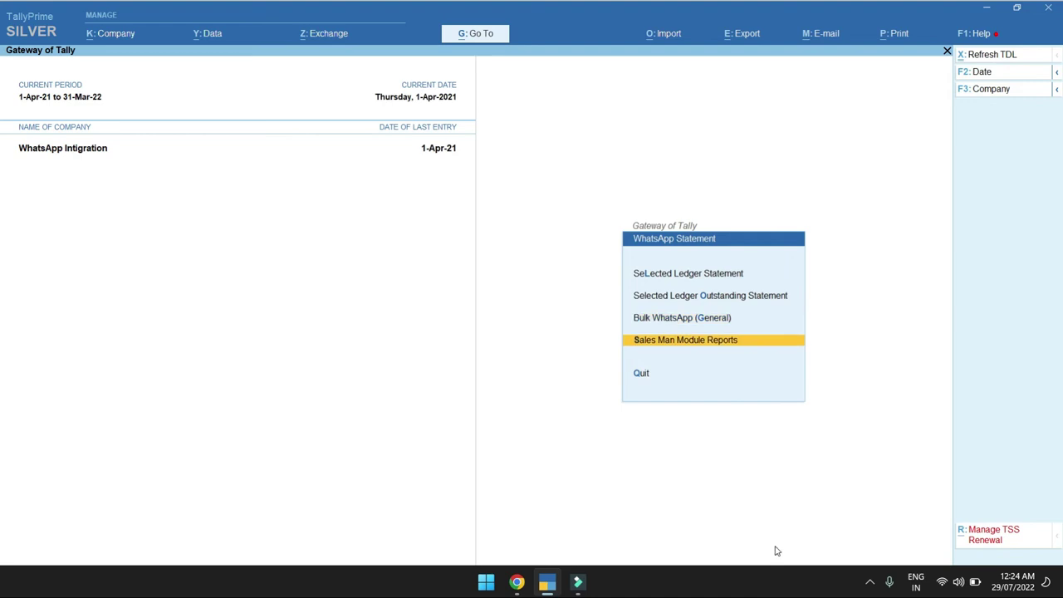
key(Up)
key(Up)
key(Up)
key(Return)
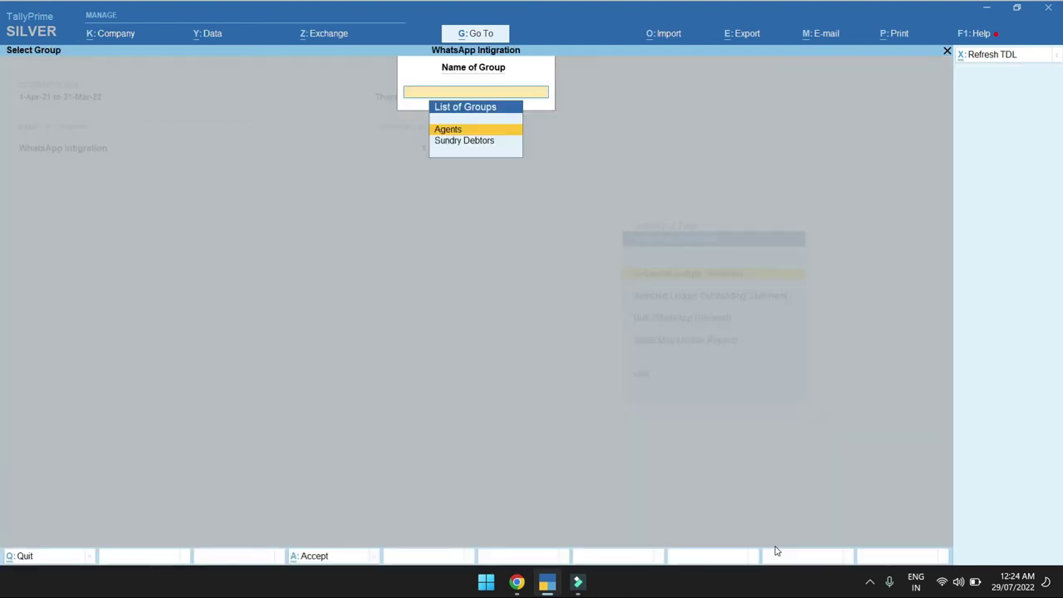
key(Down)
key(Up)
key(Down)
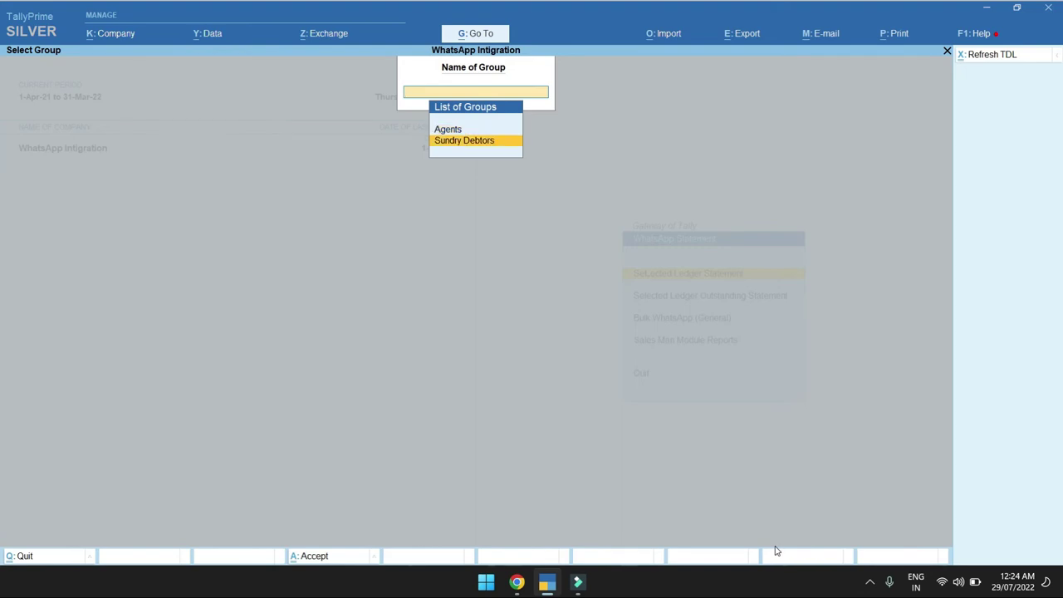
key(Return)
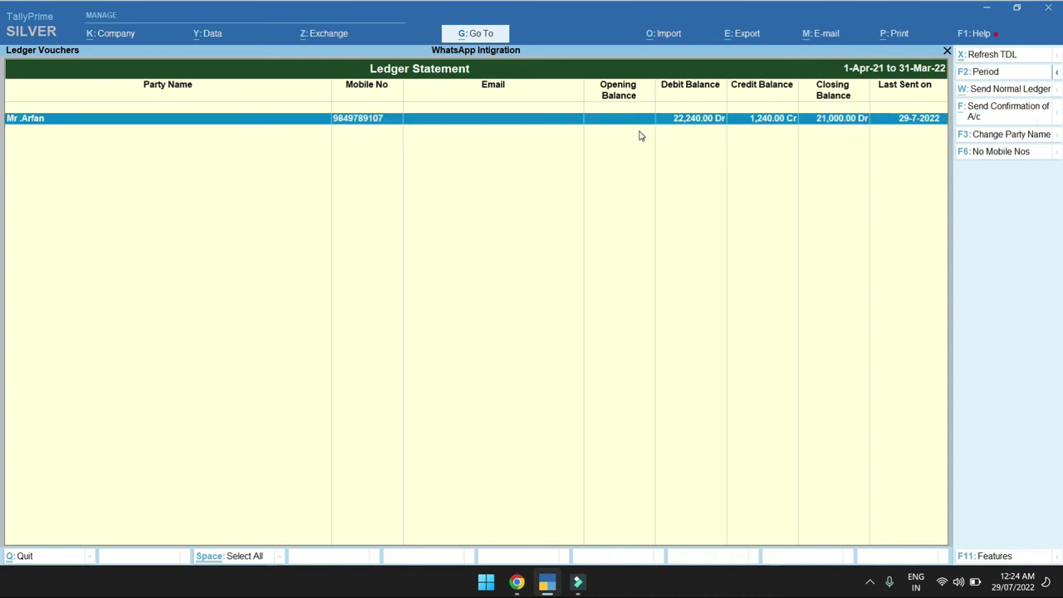
Send the listed customer's normal ledger by WhatsApp, and switch to WhatsApp Web in Chrome.
click(1008, 90)
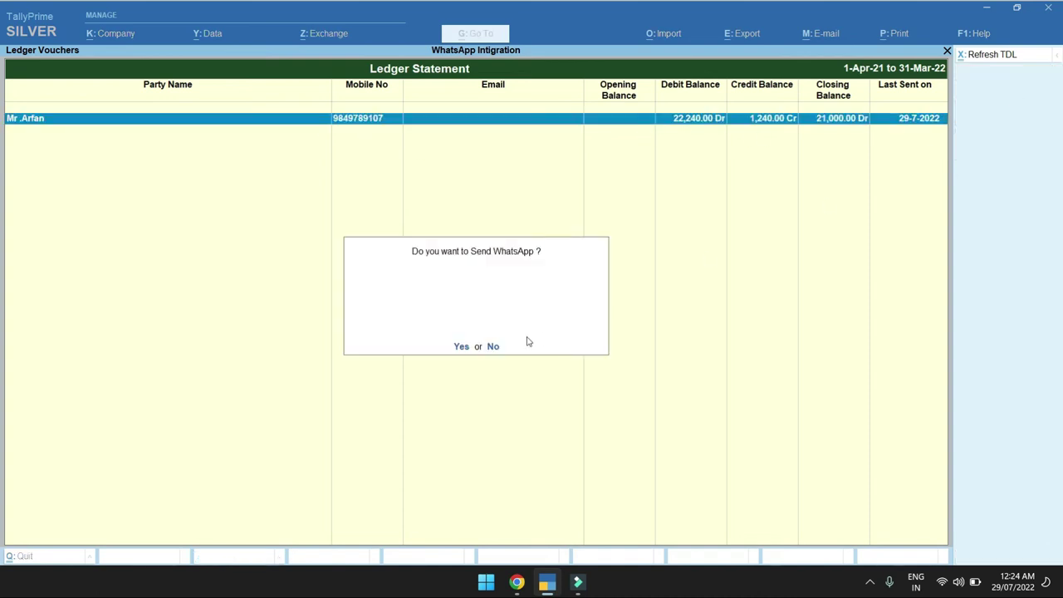
click(459, 349)
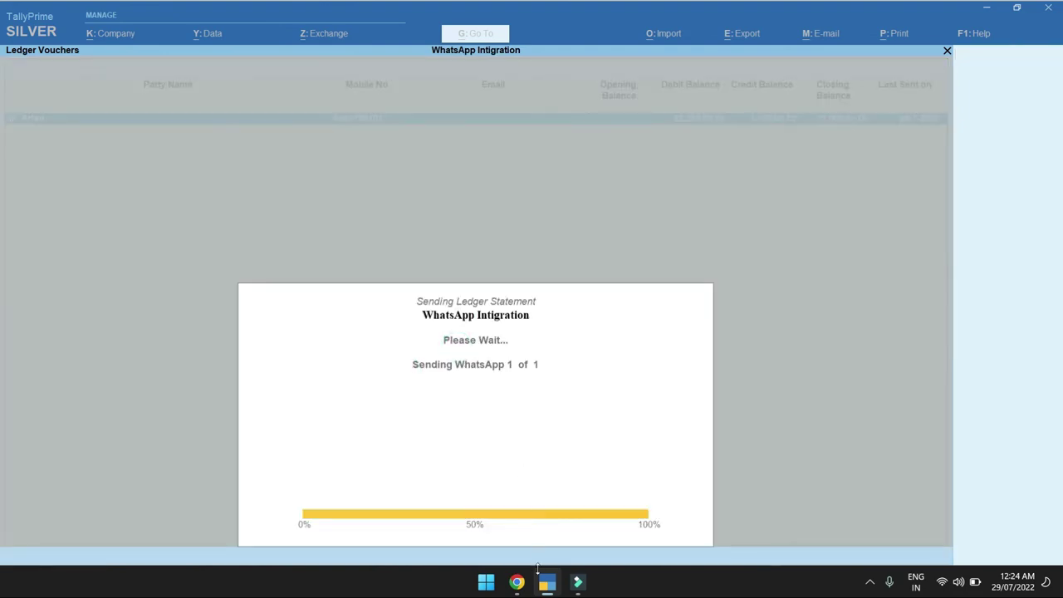
click(516, 585)
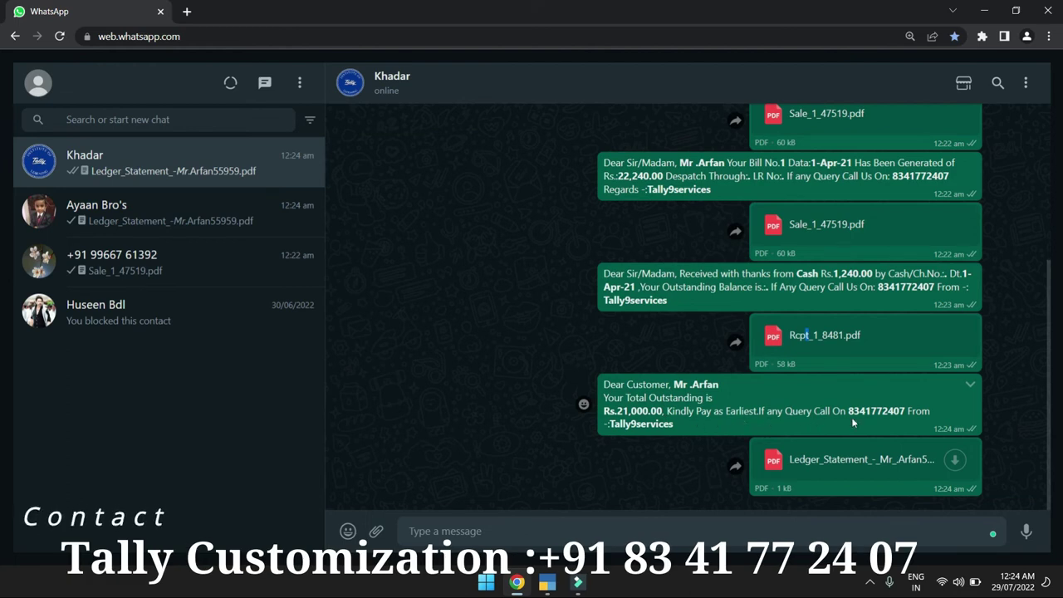
Examine the payment request and contact number in the outstanding message, and download, open and close the attached ledger statement PDF.
drag(713, 411, 818, 412)
double_click(872, 411)
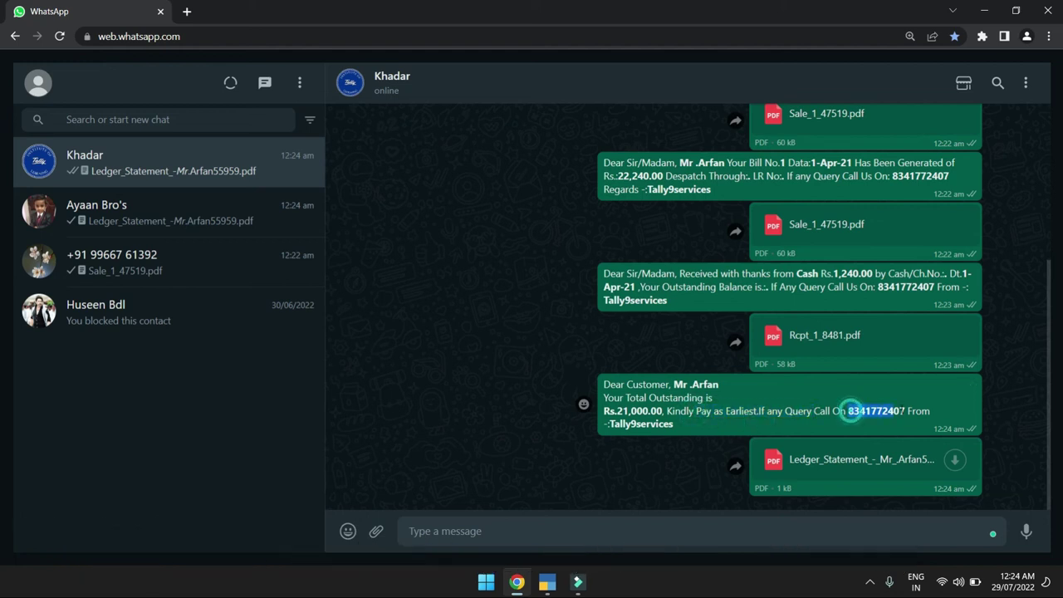
click(827, 469)
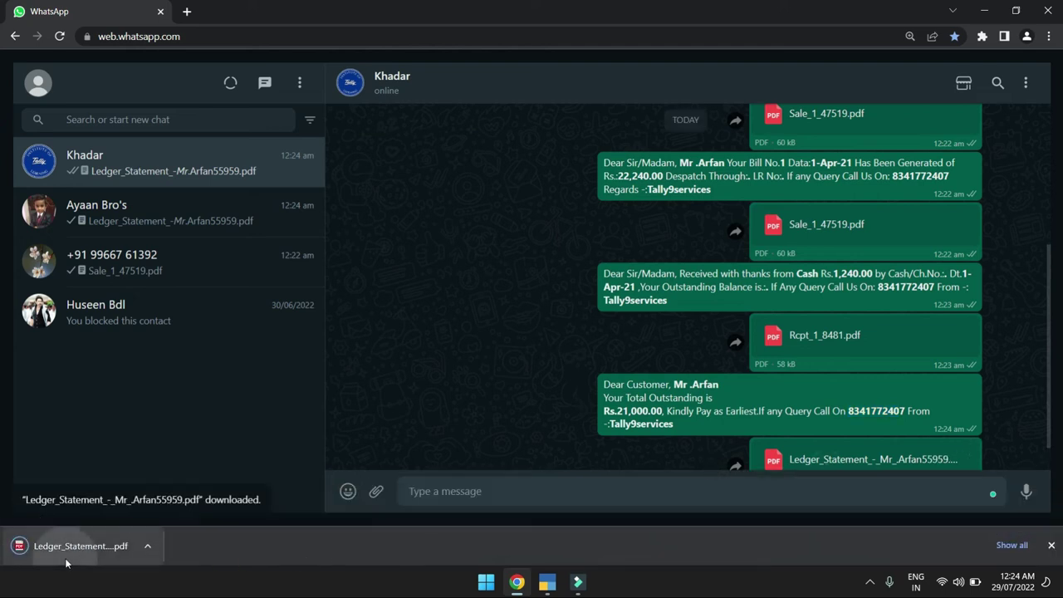
click(66, 549)
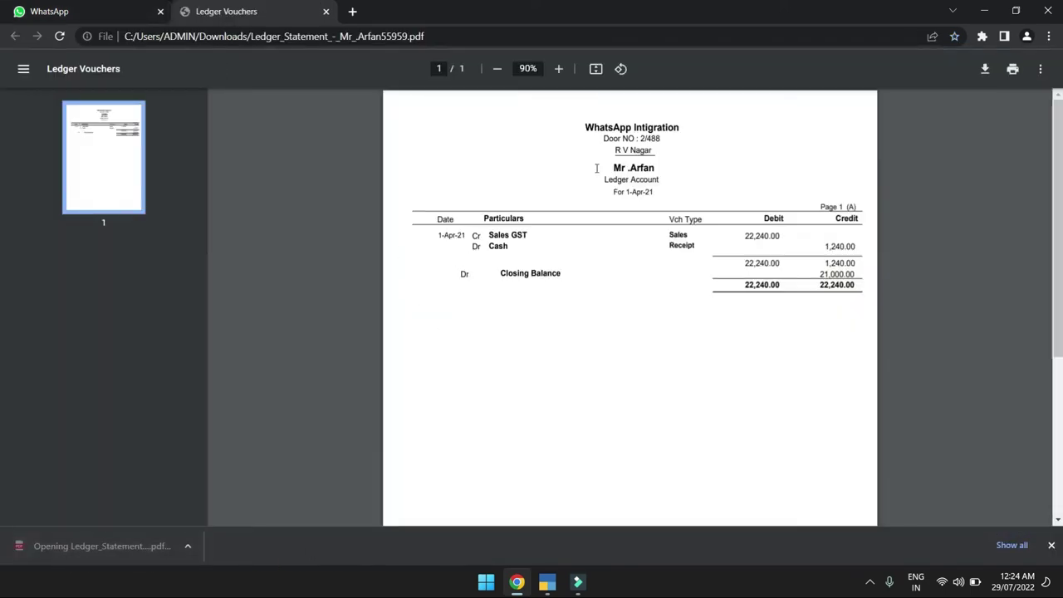
click(326, 12)
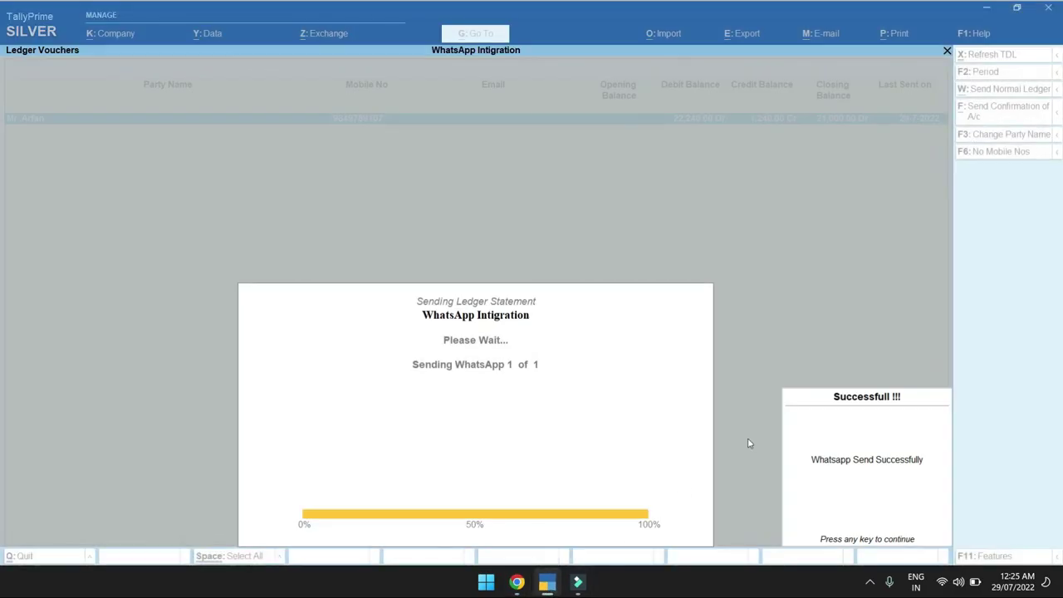
Return to TallyPrime's Ledger Statement, send the customer's Confirmation of A/c by WhatsApp, and switch to WhatsApp Web in Chrome.
click(775, 397)
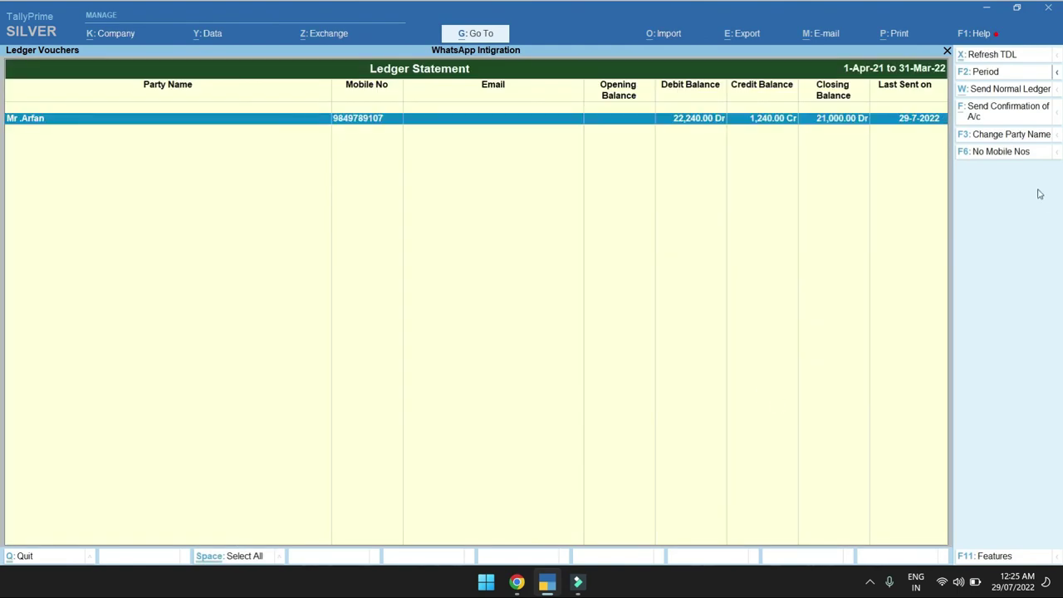
click(994, 116)
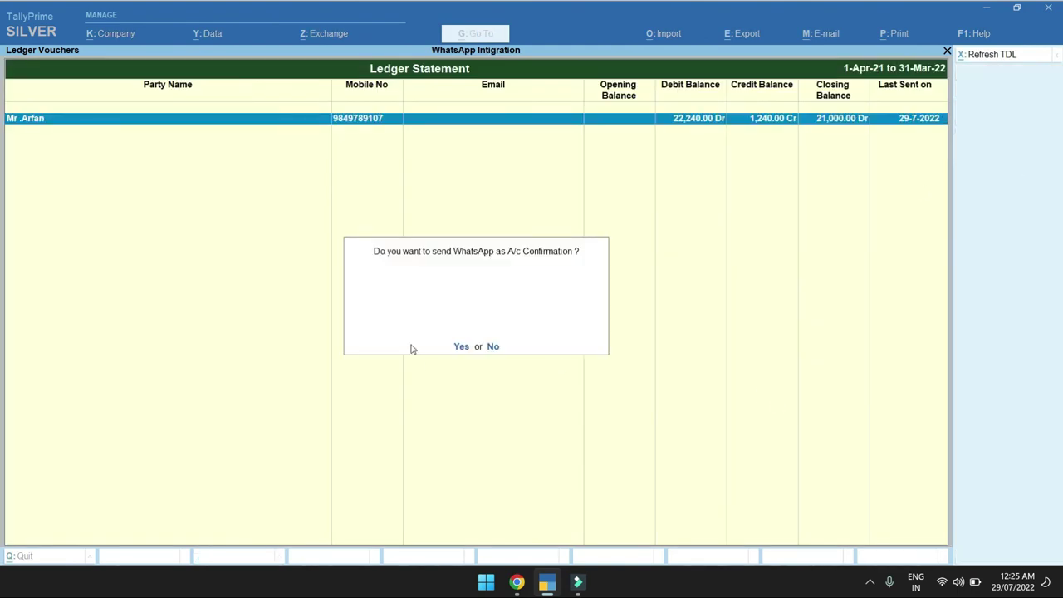
click(461, 347)
click(518, 584)
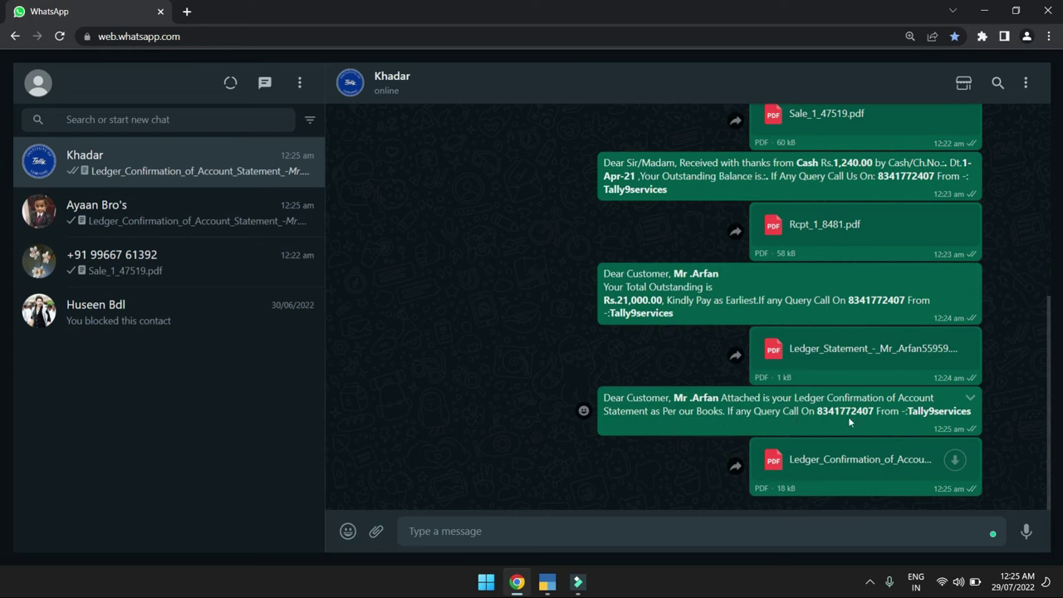
Examine the account confirmation message, open its attached confirmation PDF, look through the page and close it.
double_click(934, 415)
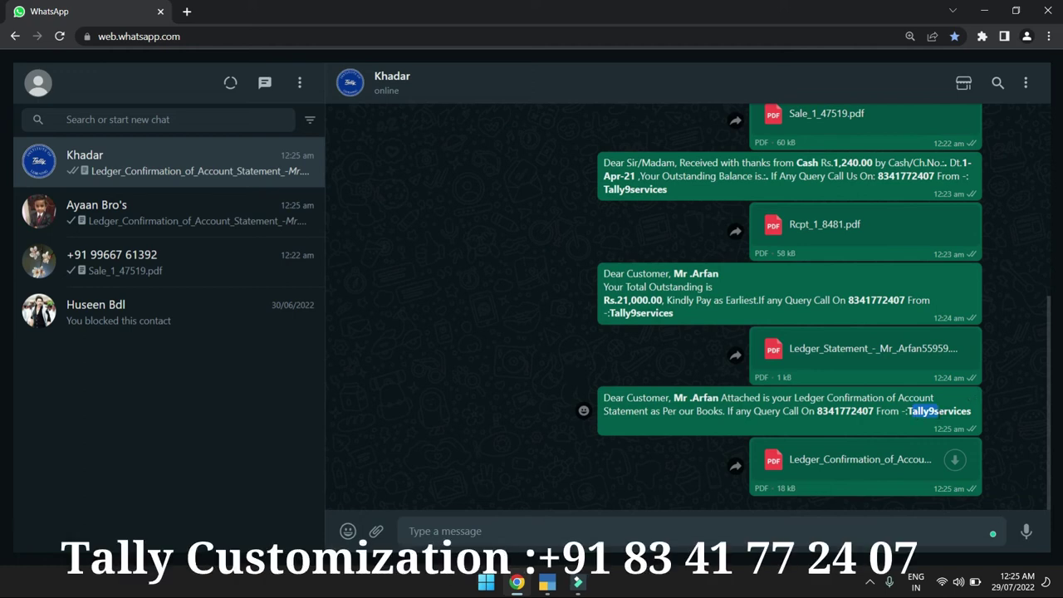
click(835, 462)
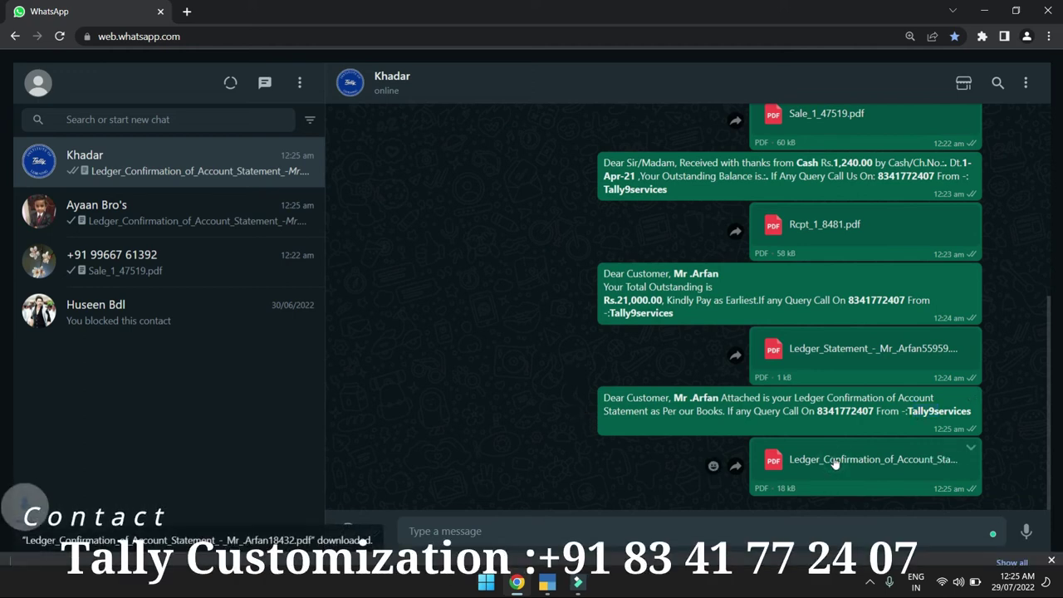
click(73, 547)
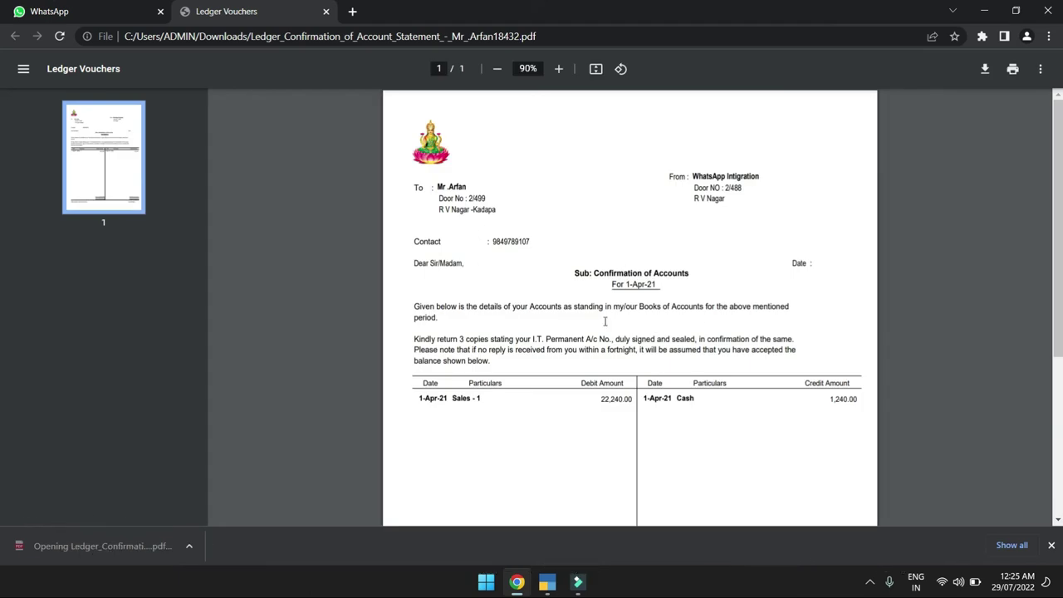
scroll(706, 357, down, 3)
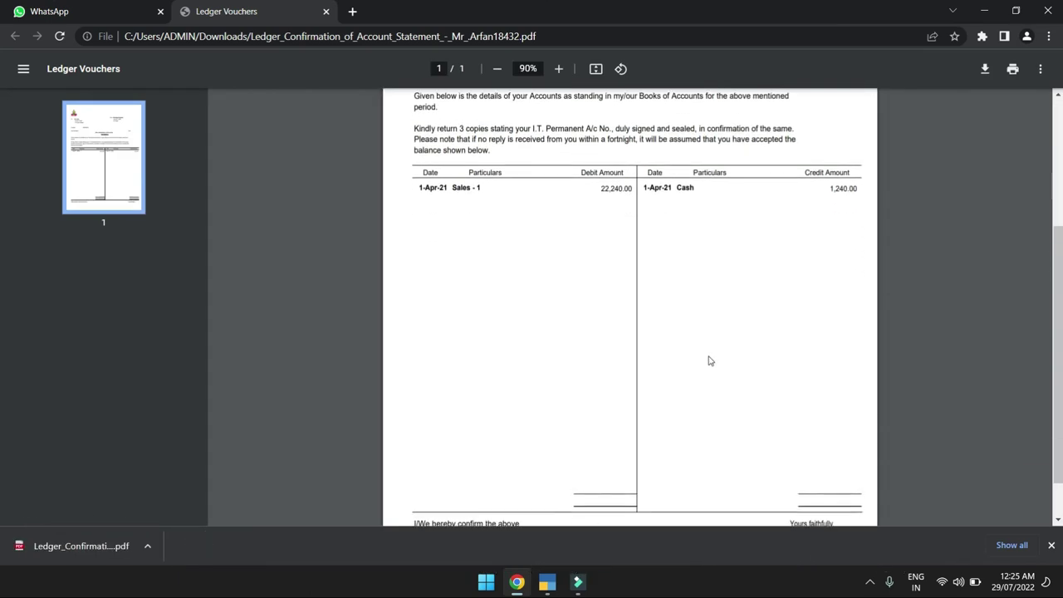
scroll(709, 364, up, 3)
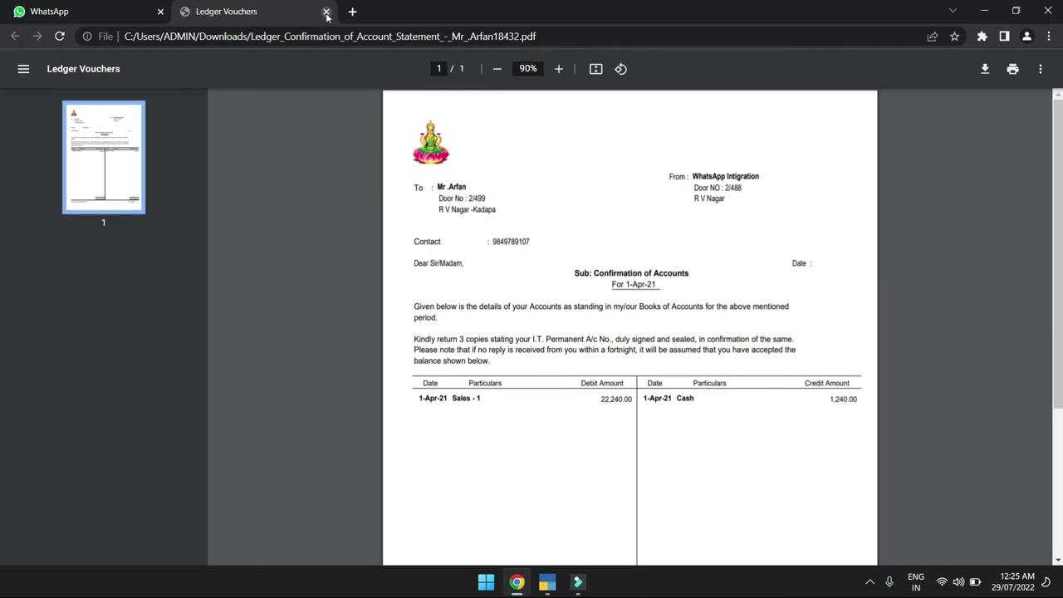
click(325, 11)
Switch to TallyPrime, dismiss the sending result, leave the Ledger Statement and open the Selected Ledger Outstanding Statement.
click(547, 582)
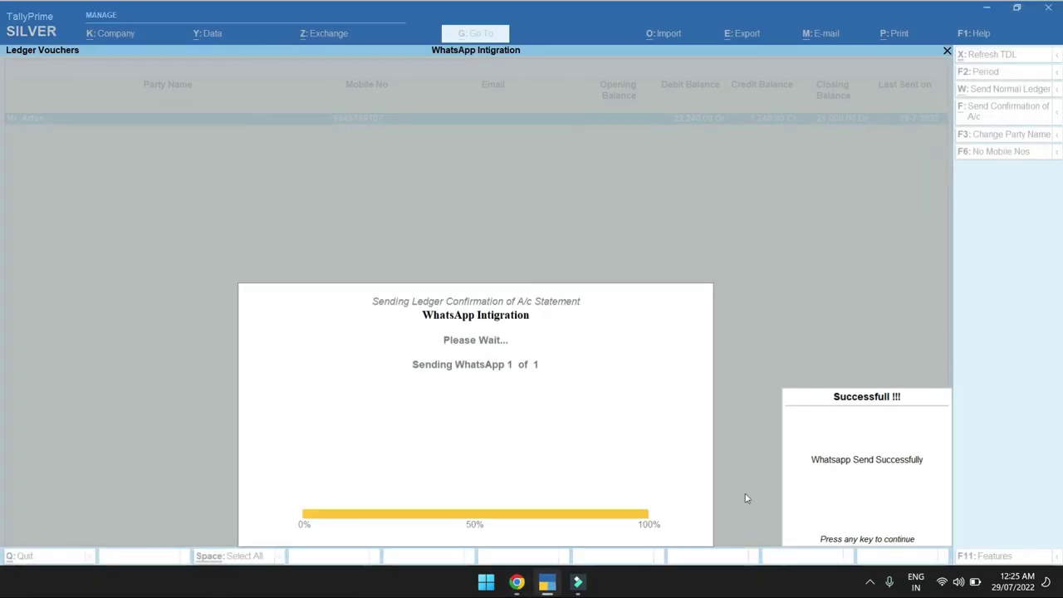
key(Return)
key(Escape)
key(Escape)
key(Escape)
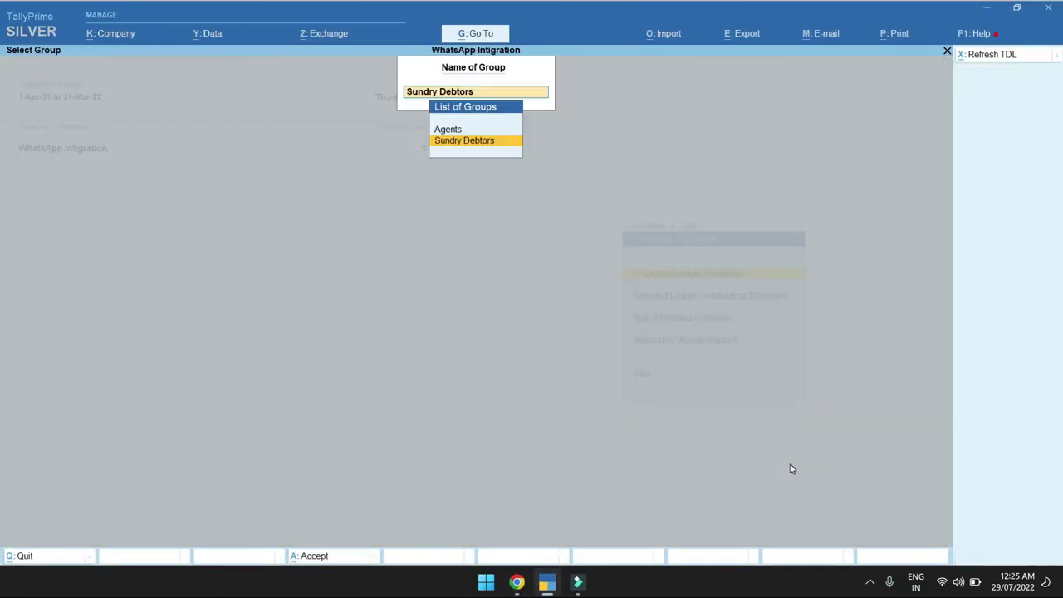
key(Down)
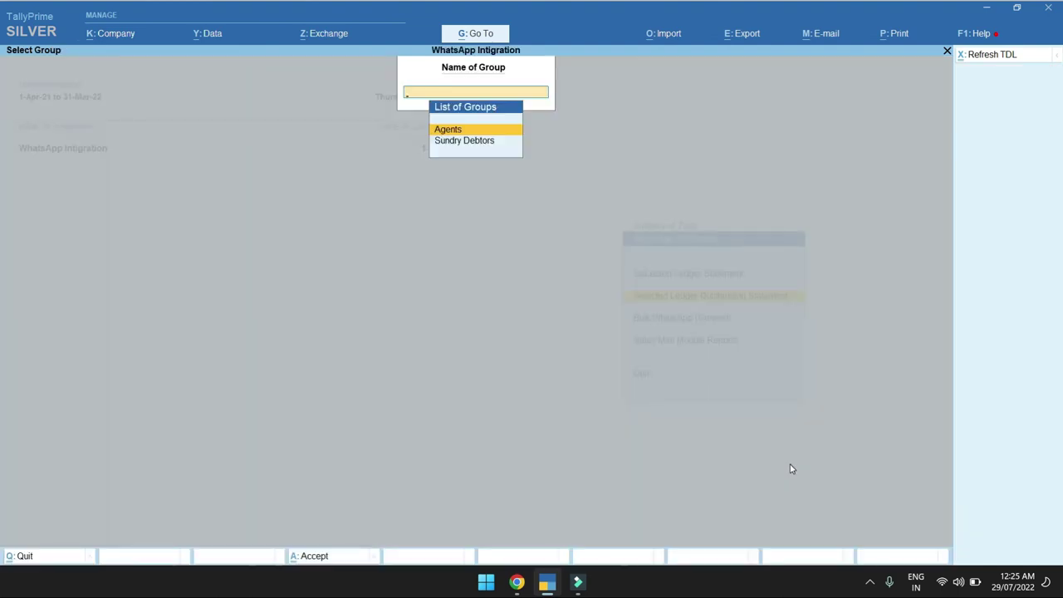
key(Return)
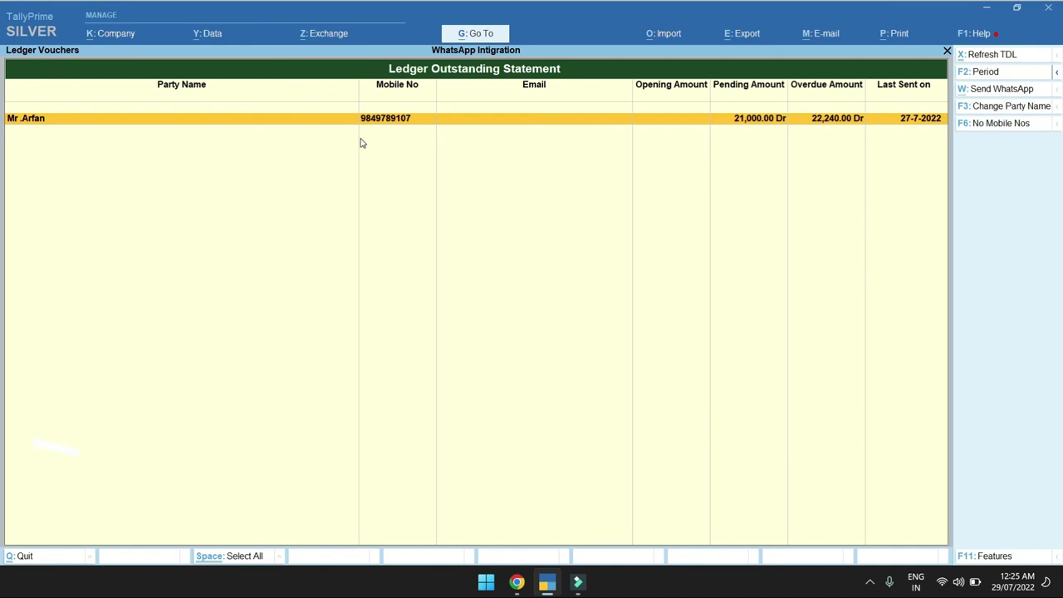
Select the listed customer and send the outstanding statement by WhatsApp.
key(space)
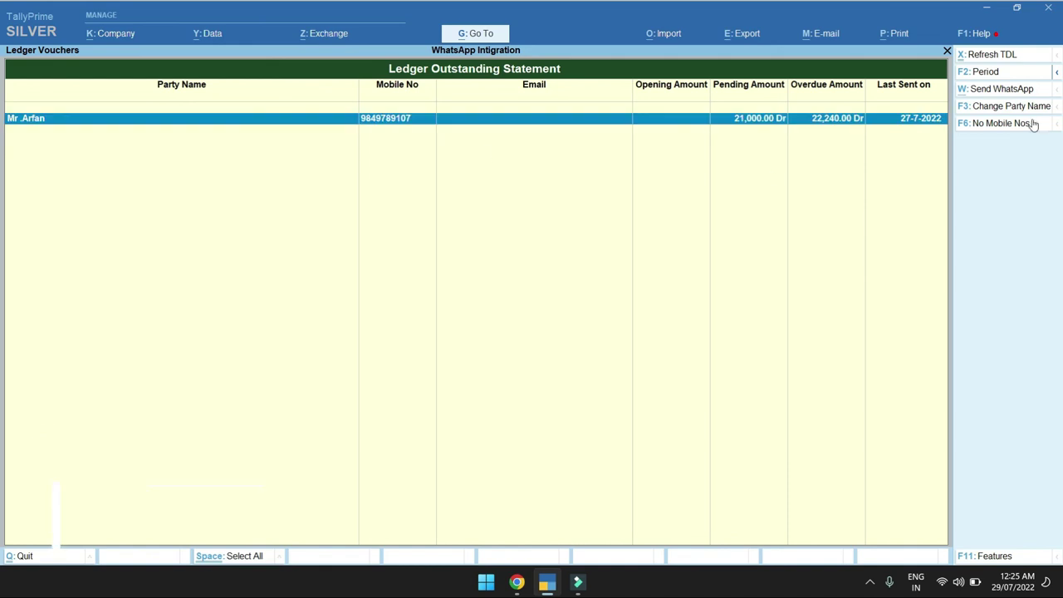
click(985, 94)
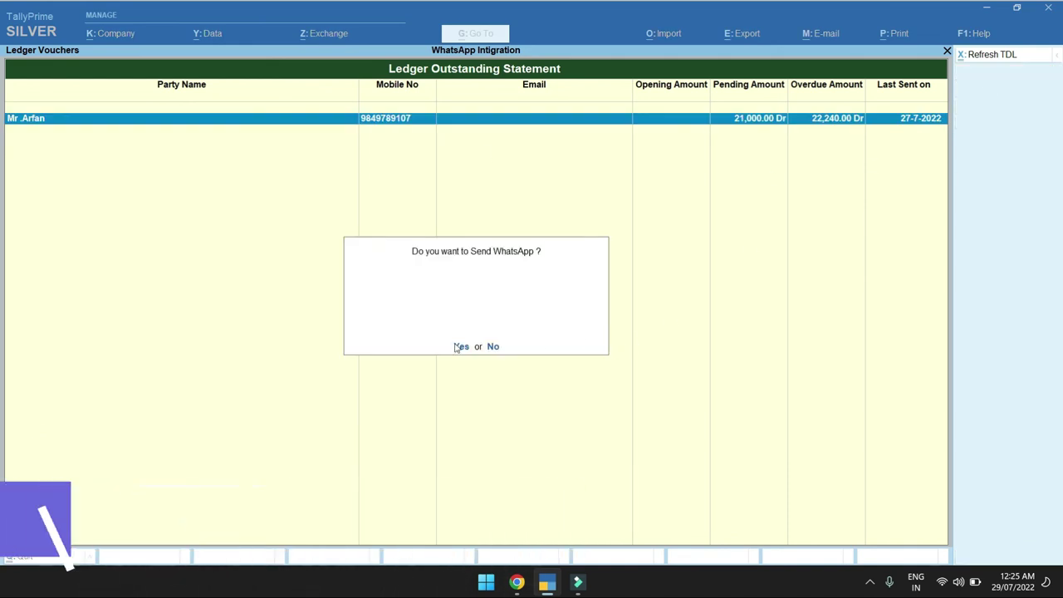
click(462, 348)
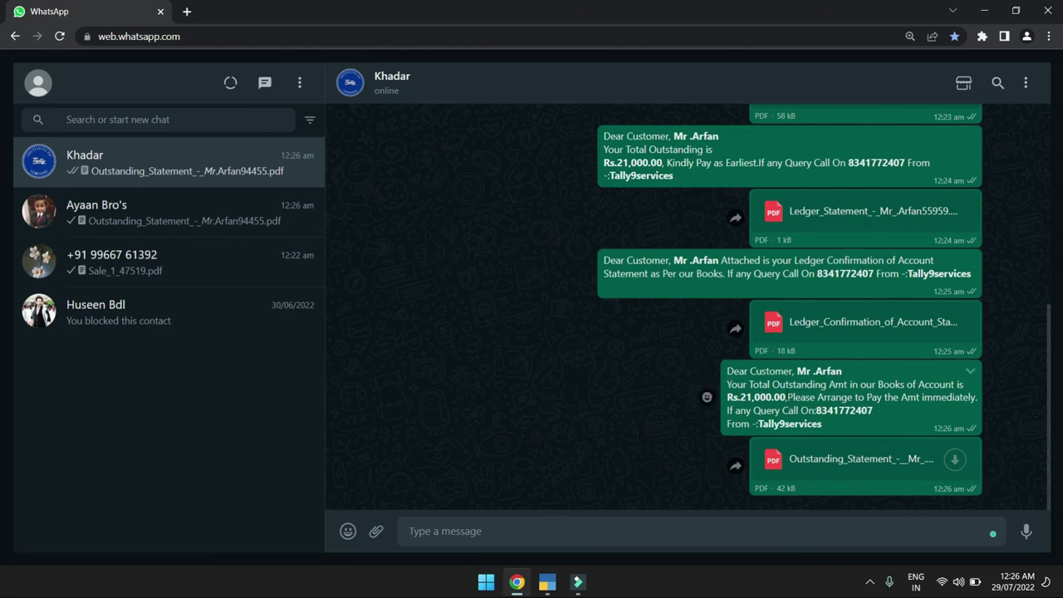
Examine the outstanding amount message in WhatsApp Web, and open, read through and close the attached outstanding bill-wise PDF.
drag(827, 424, 726, 370)
drag(851, 429, 727, 370)
click(838, 426)
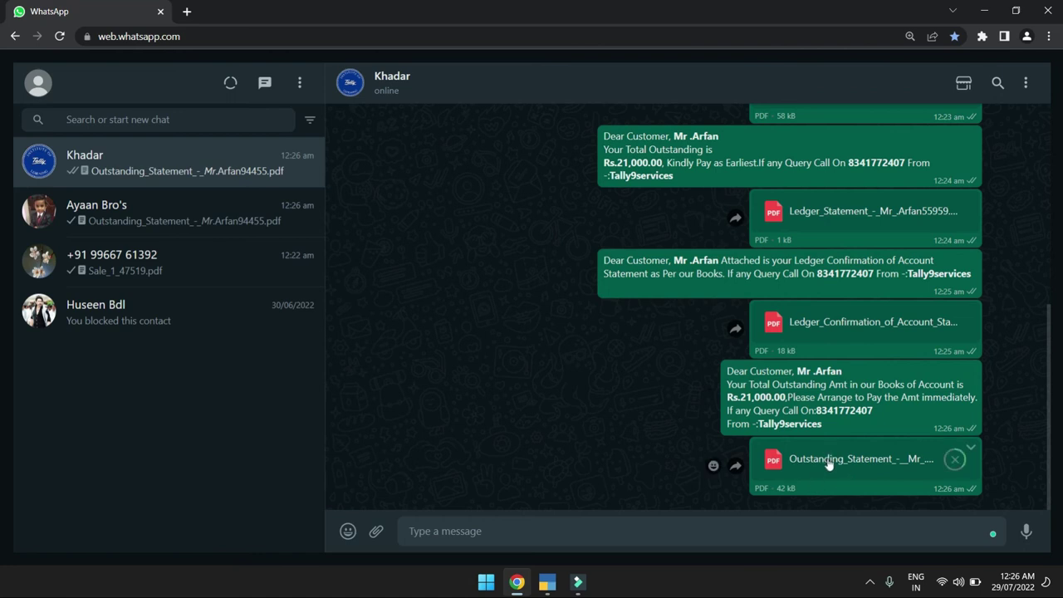
click(80, 548)
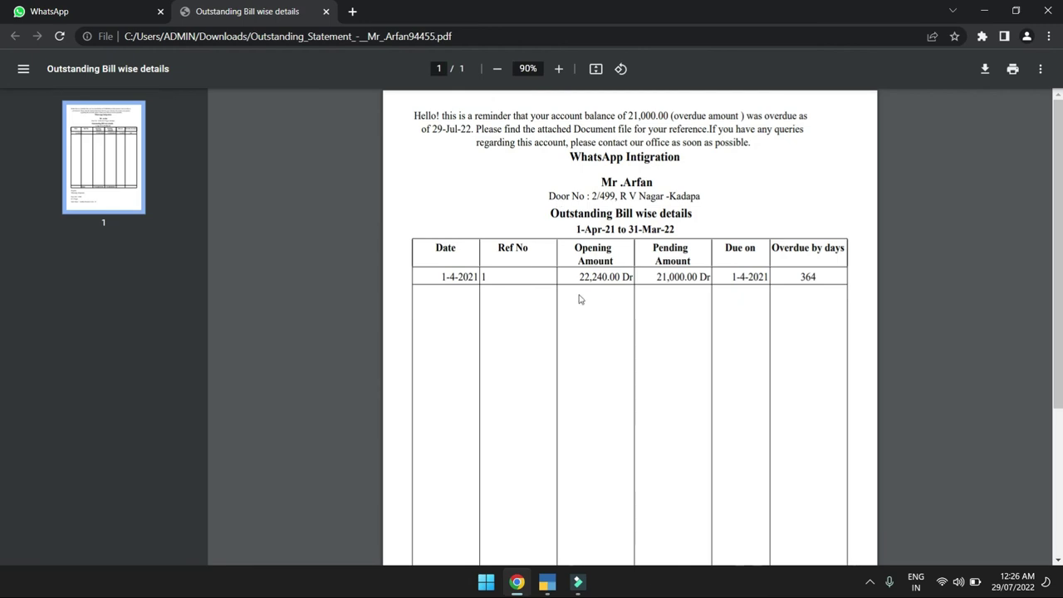
drag(423, 125, 814, 404)
click(815, 404)
scroll(698, 452, down, 3)
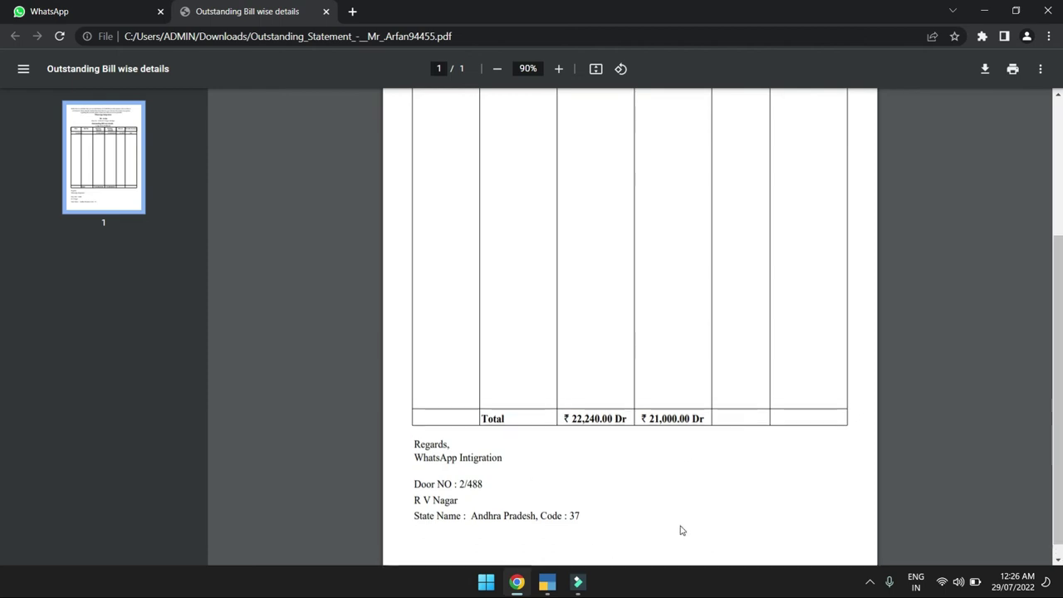
scroll(682, 529, up, 4)
click(325, 12)
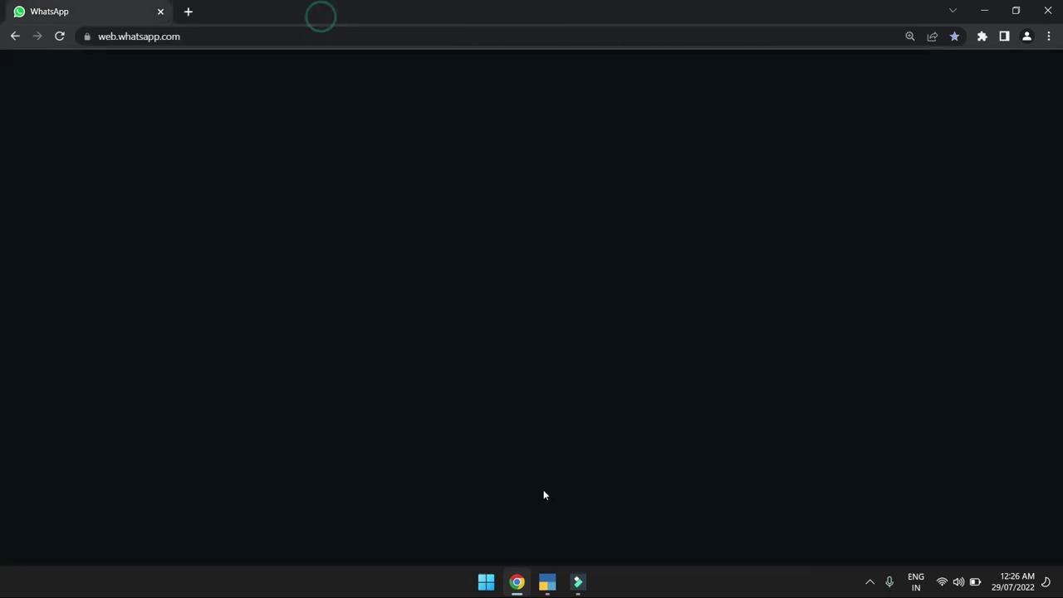
Return to TallyPrime, leave the Ledger Outstanding Statement and open Bulk WhatsApp (General) for the Sundry Debtors group.
click(547, 581)
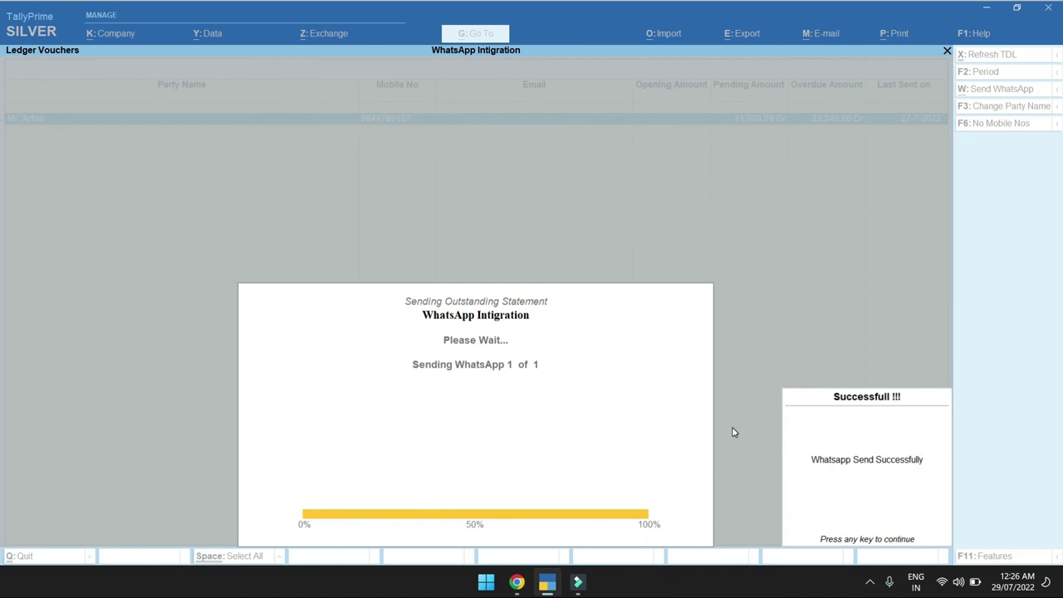
click(733, 430)
key(Escape)
key(Escape)
key(Down)
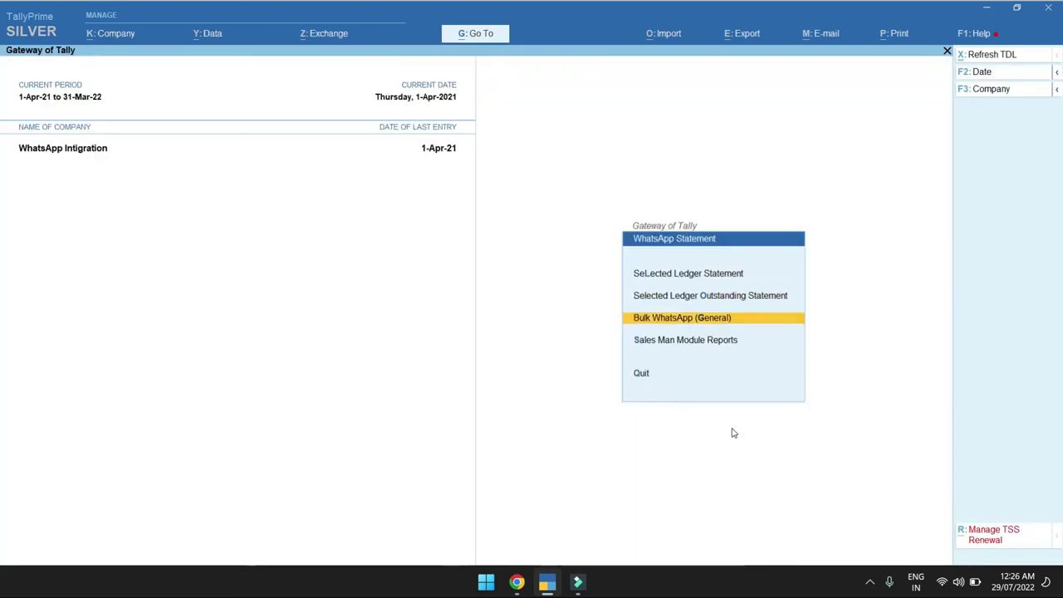
key(Return)
key(Down)
key(Down)
key(Return)
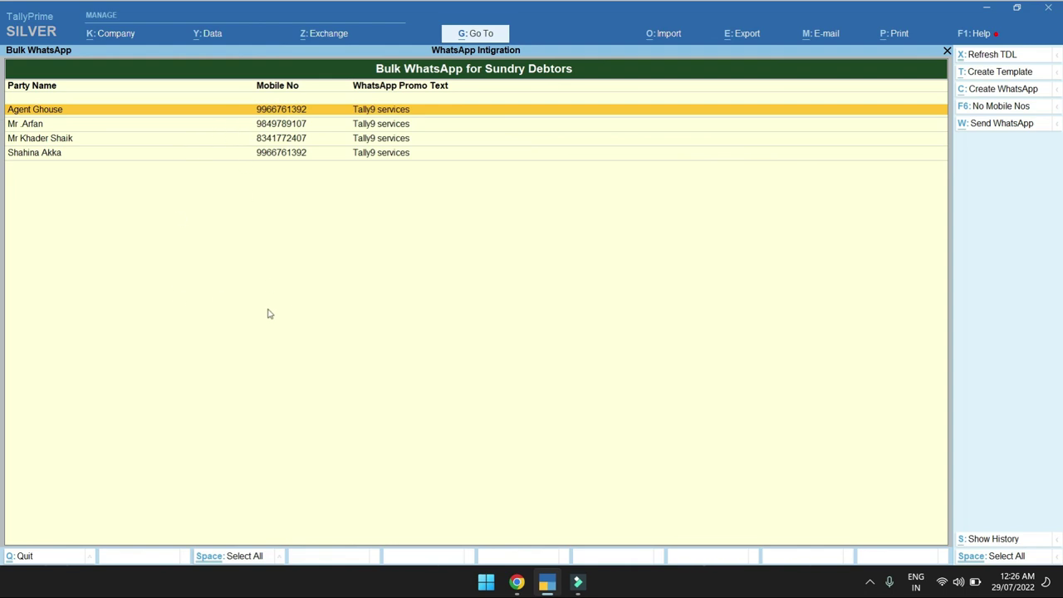
Look through the group choices of Bulk WhatsApp (General) and reopen the bulk list for Sundry Debtors.
key(Escape)
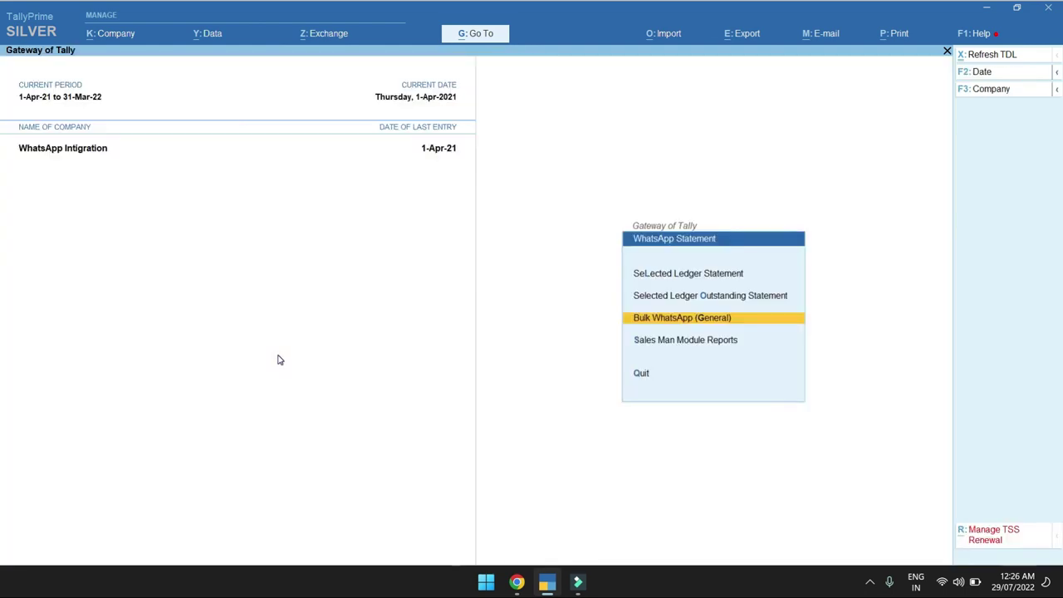
key(Return)
key(Down)
key(Down)
key(Up)
key(Down)
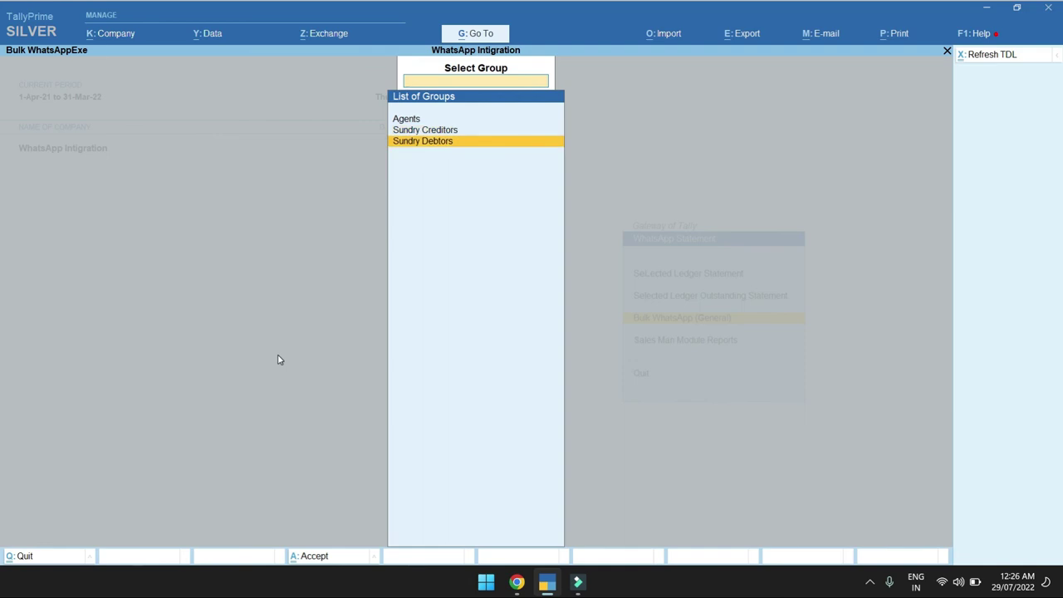
key(Return)
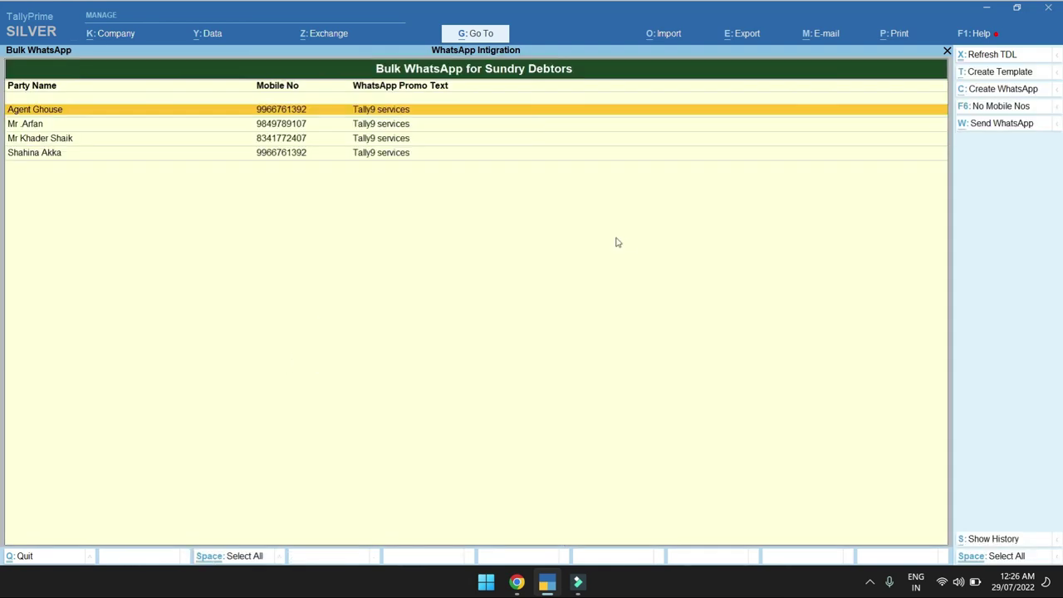
View the saved bulk message templates and quit the template list without saving.
click(990, 73)
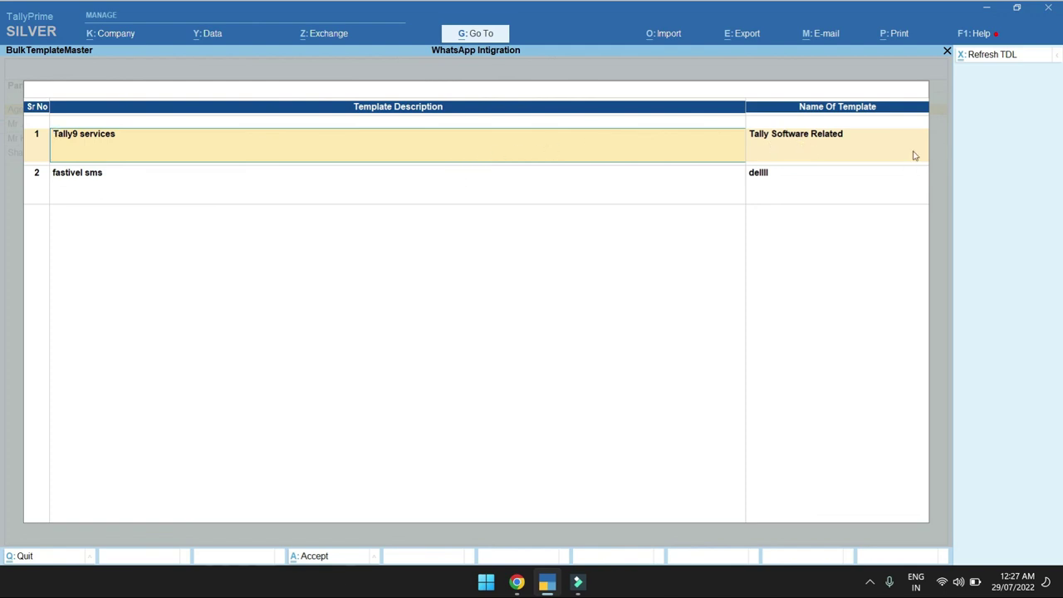
key(Escape)
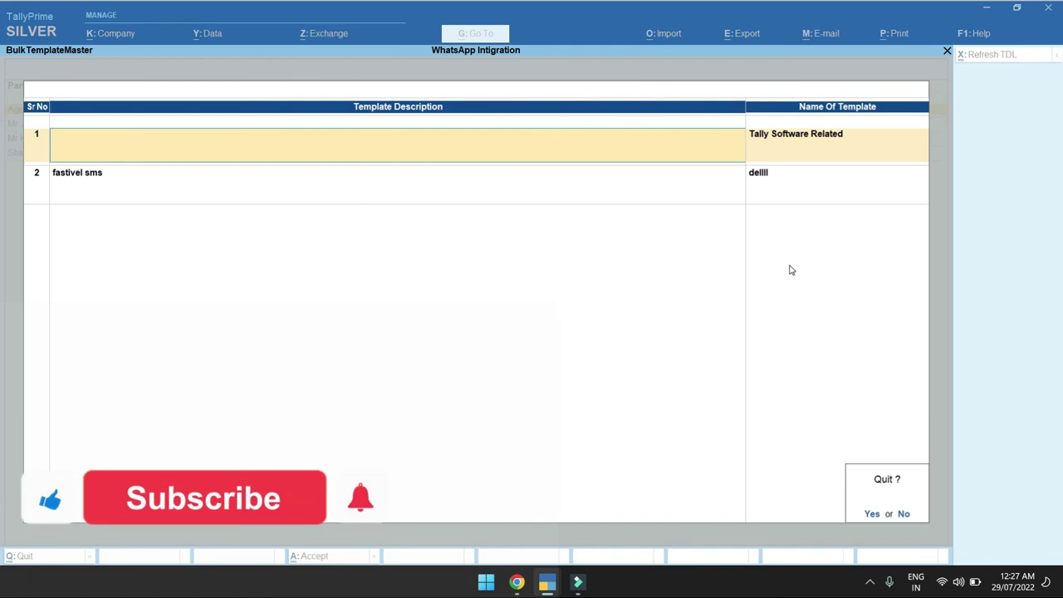
key(y)
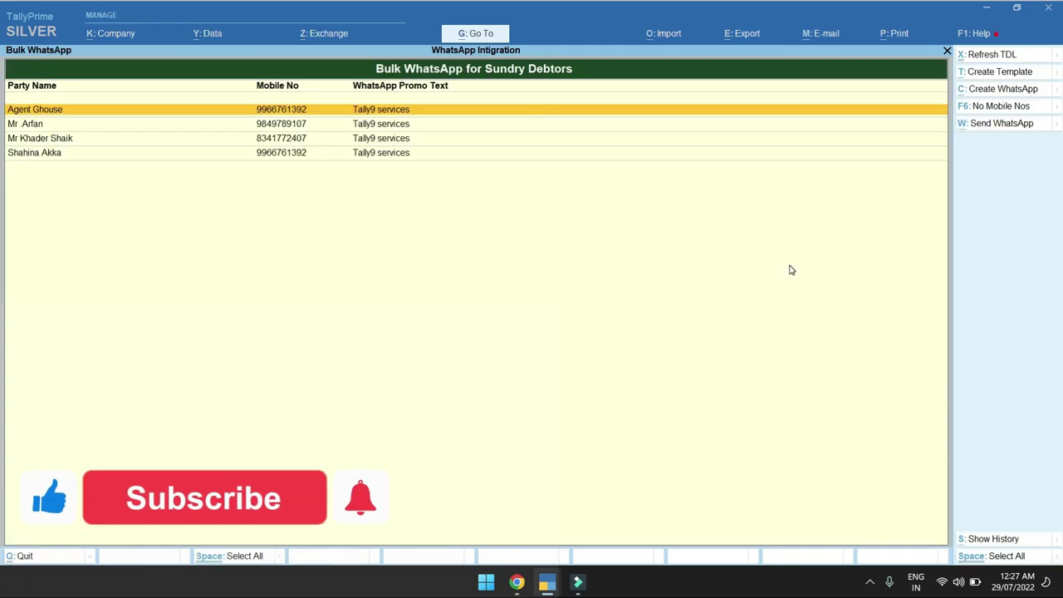
Set the WhatsApp promo text of the bulk list to the "fastivel sms" template, without an attachment.
click(1016, 92)
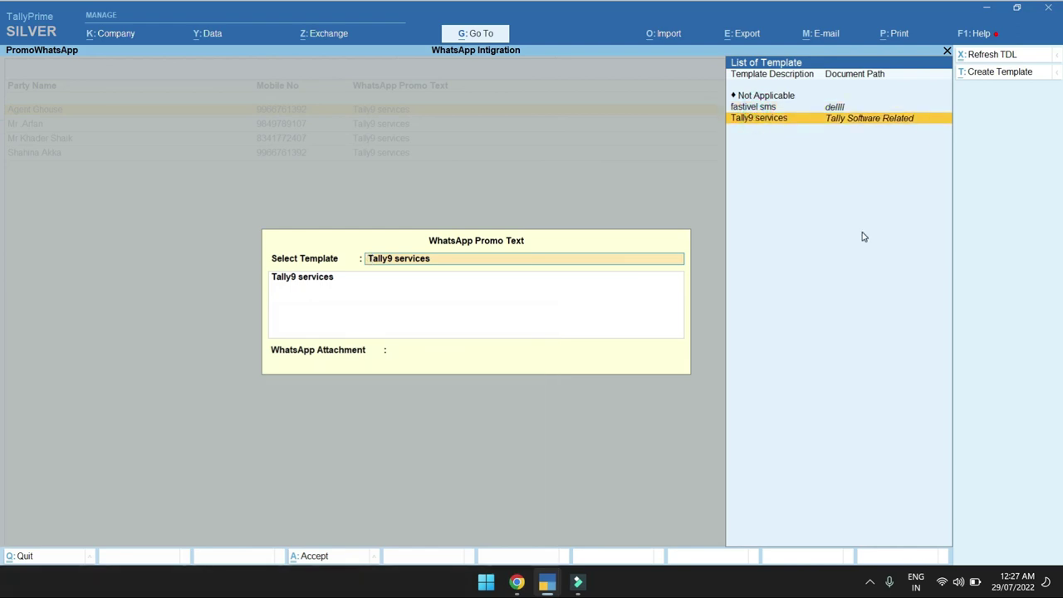
key(Return)
key(Up)
key(Up)
key(Return)
key(Return)
key(Return)
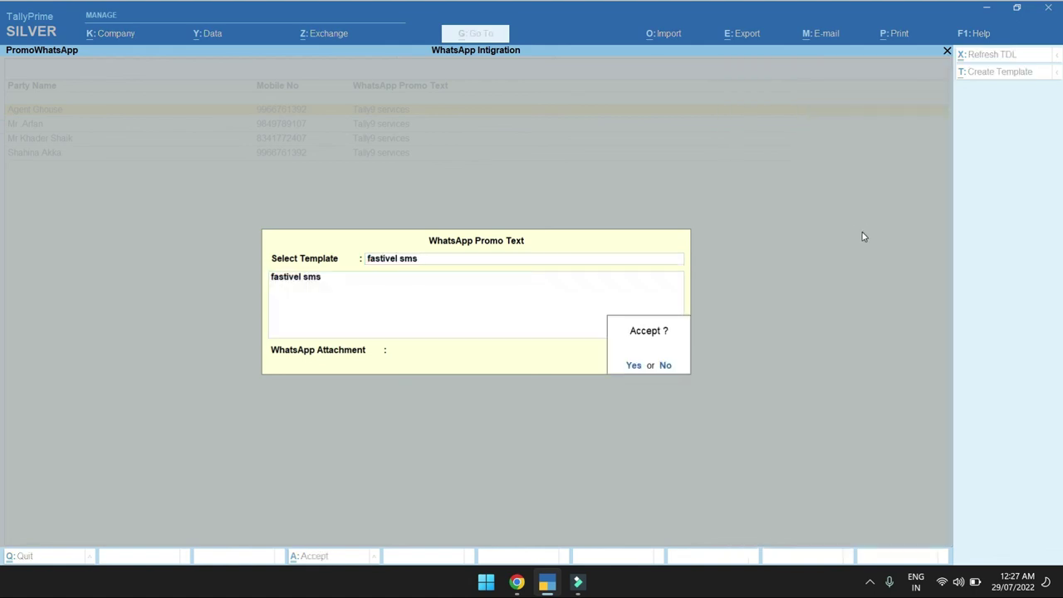
key(Return)
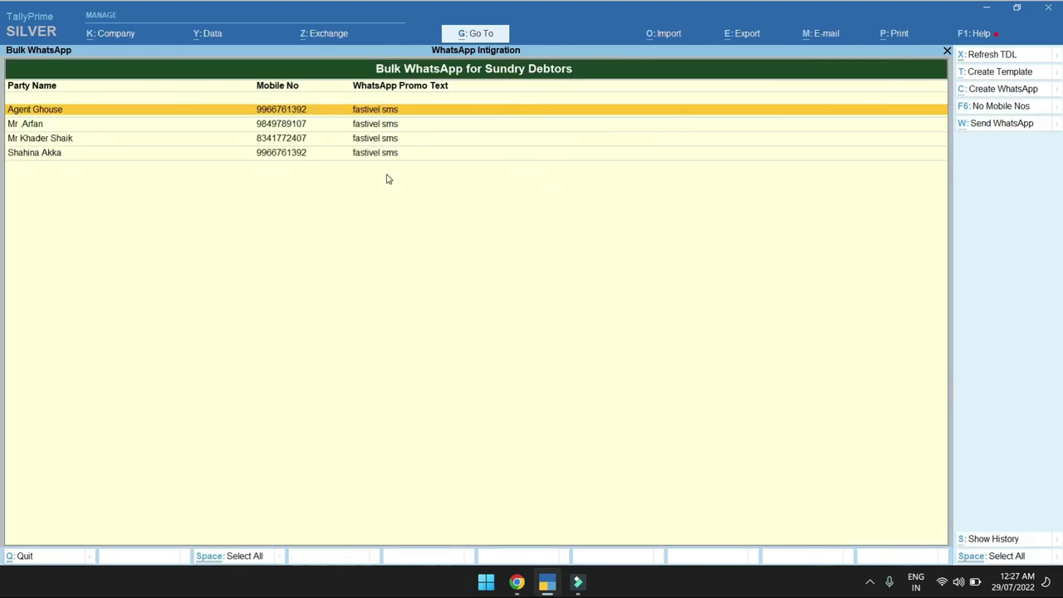
Try marking only the first party and then all listed parties as recipients of the bulk WhatsApp.
key(space)
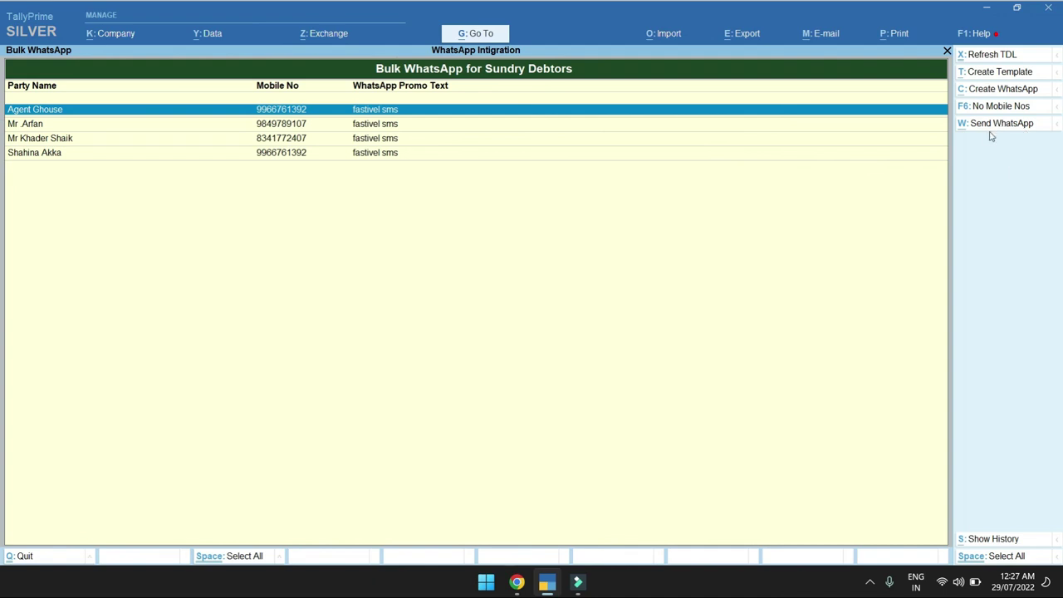
click(991, 127)
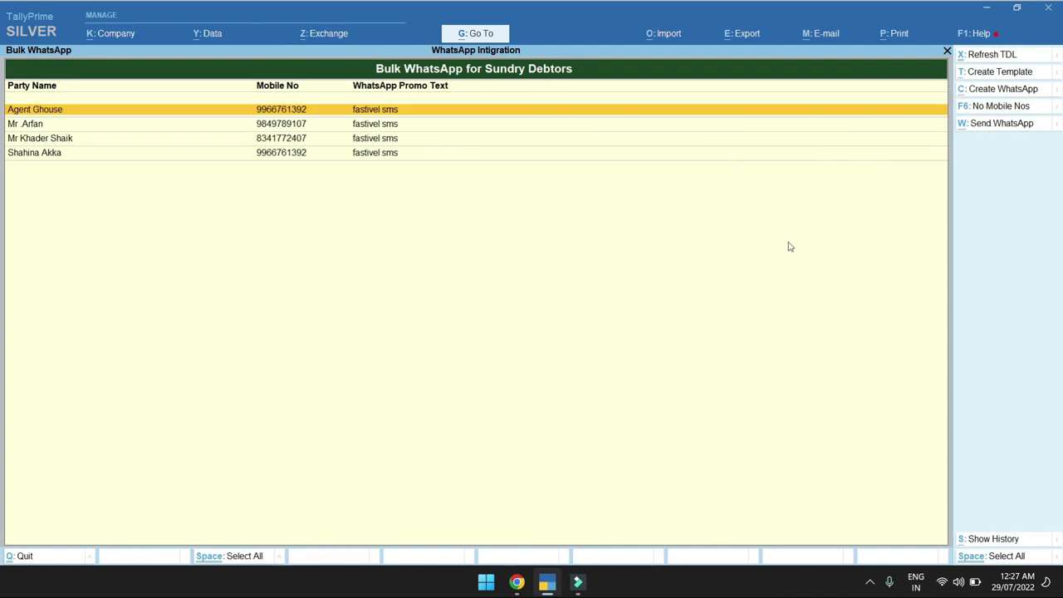
click(1001, 563)
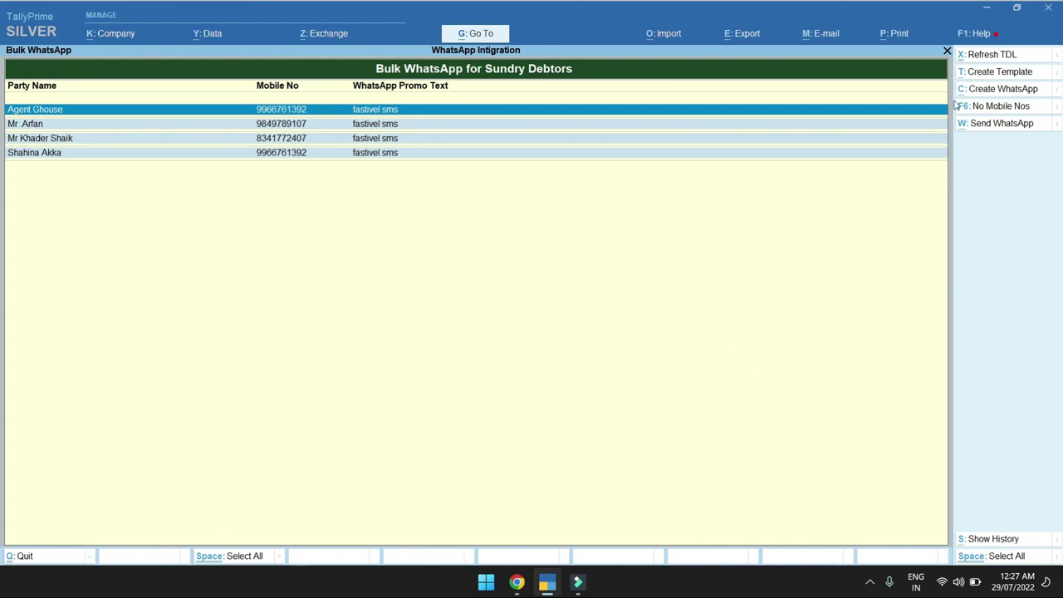
Check the bulk list for parties without mobile numbers, restore the parties with mobile numbers and return to the Gateway of Tally.
click(1000, 106)
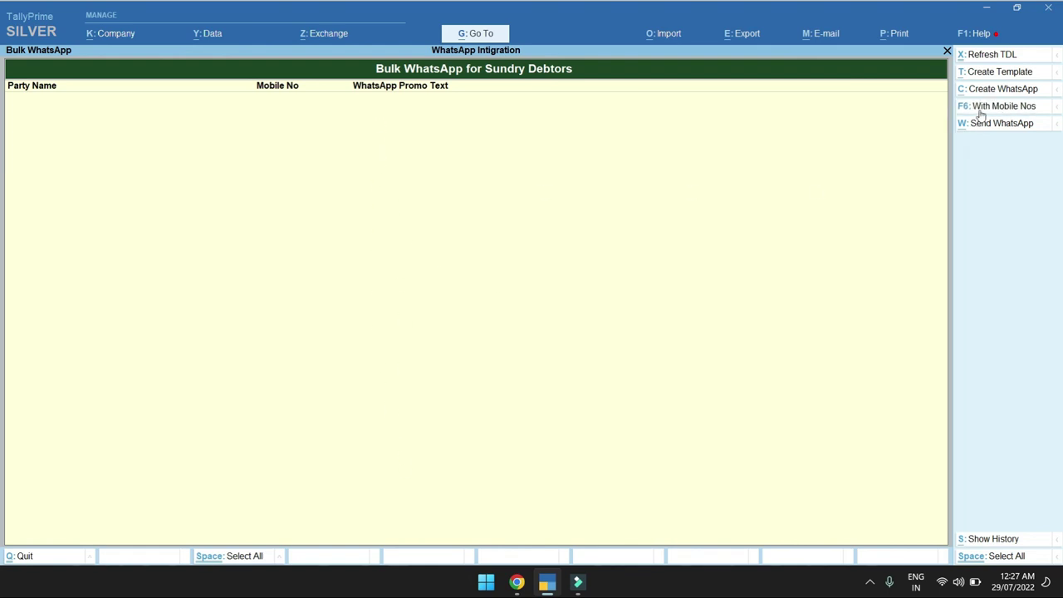
click(1015, 112)
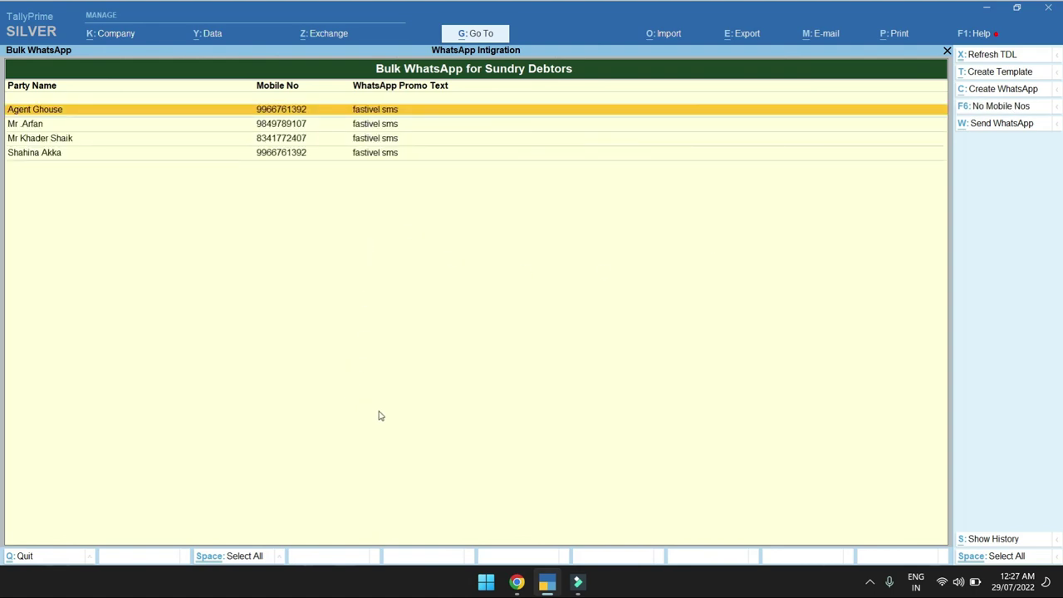
key(Escape)
key(Escape)
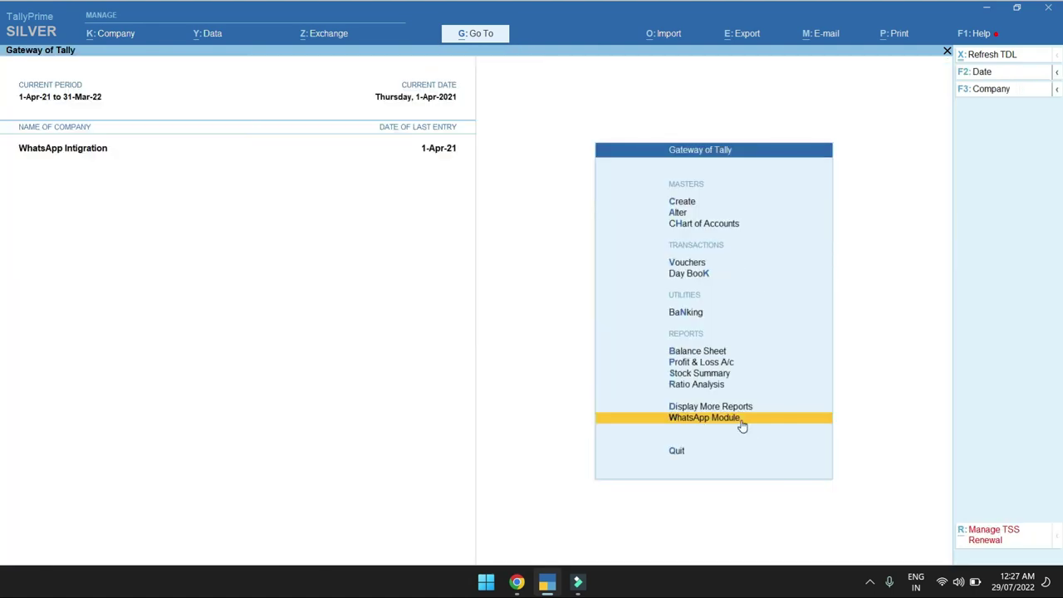
View the Broker Monthly Sales Report from the WhatsApp module's Sales Man Module Reports and return to the Gateway of Tally.
click(742, 419)
key(Down)
key(Down)
key(Down)
key(Return)
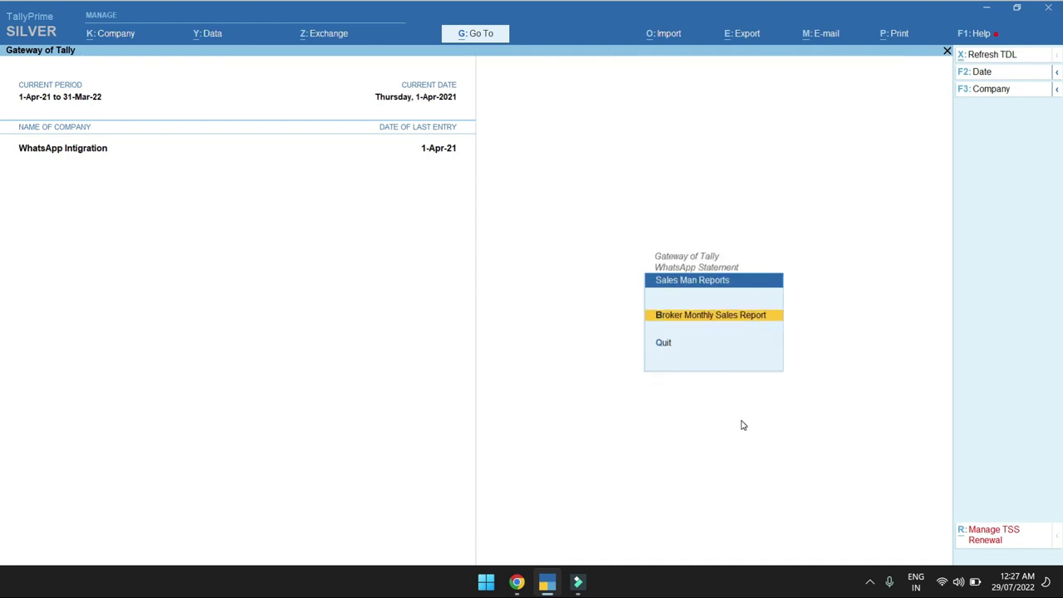
key(Return)
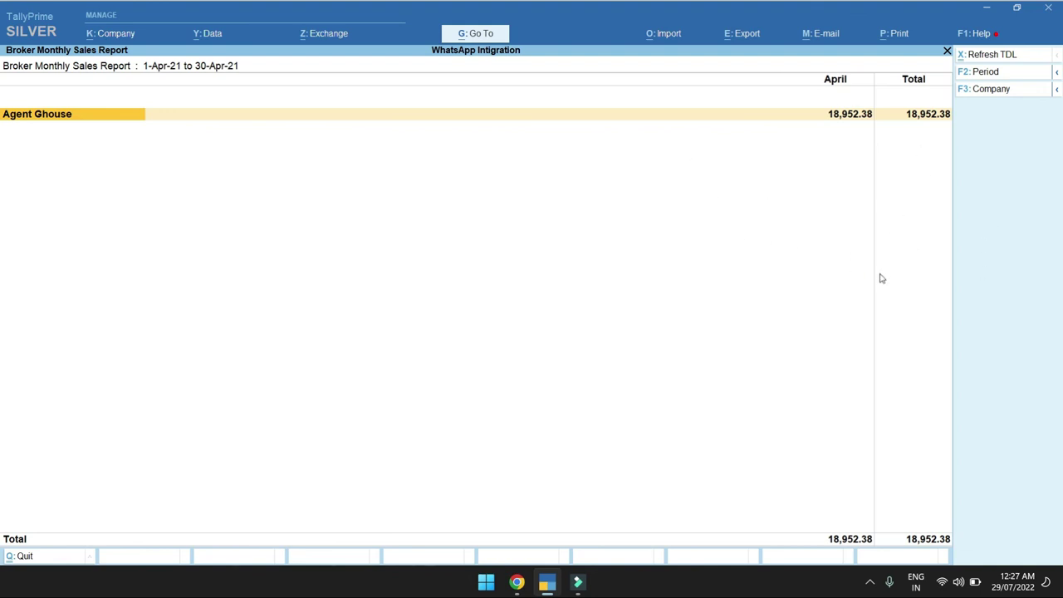
key(Escape)
key(Escape)
key(Escape)
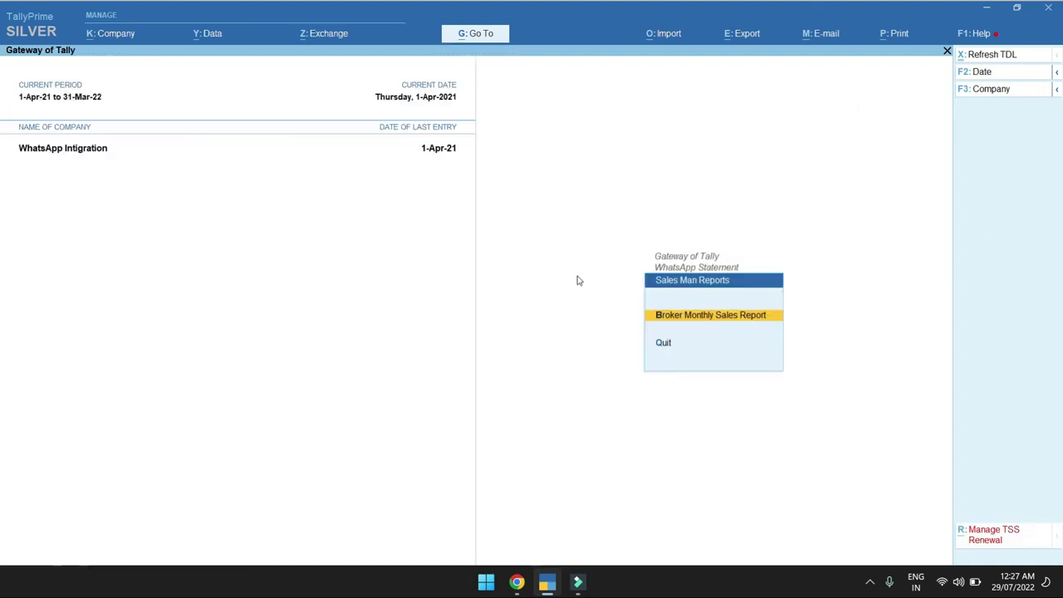
key(Escape)
key(Escape)
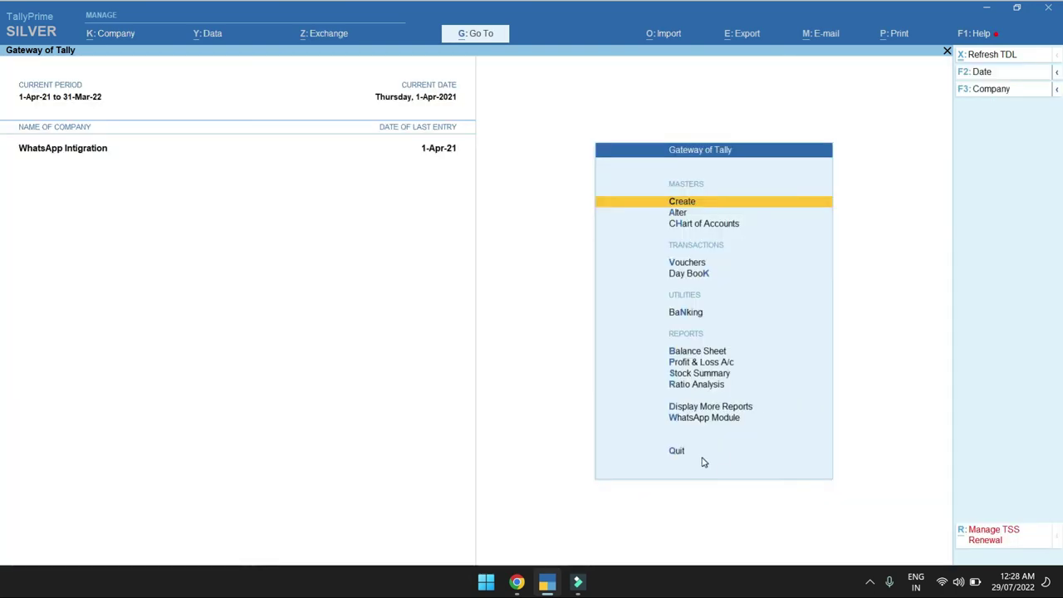
click(727, 422)
key(Escape)
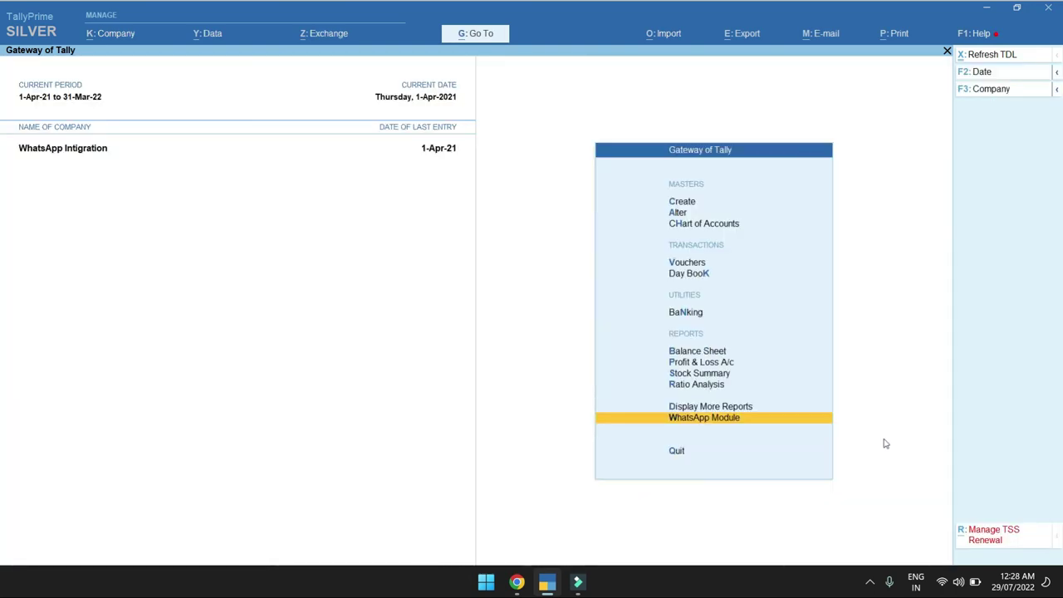